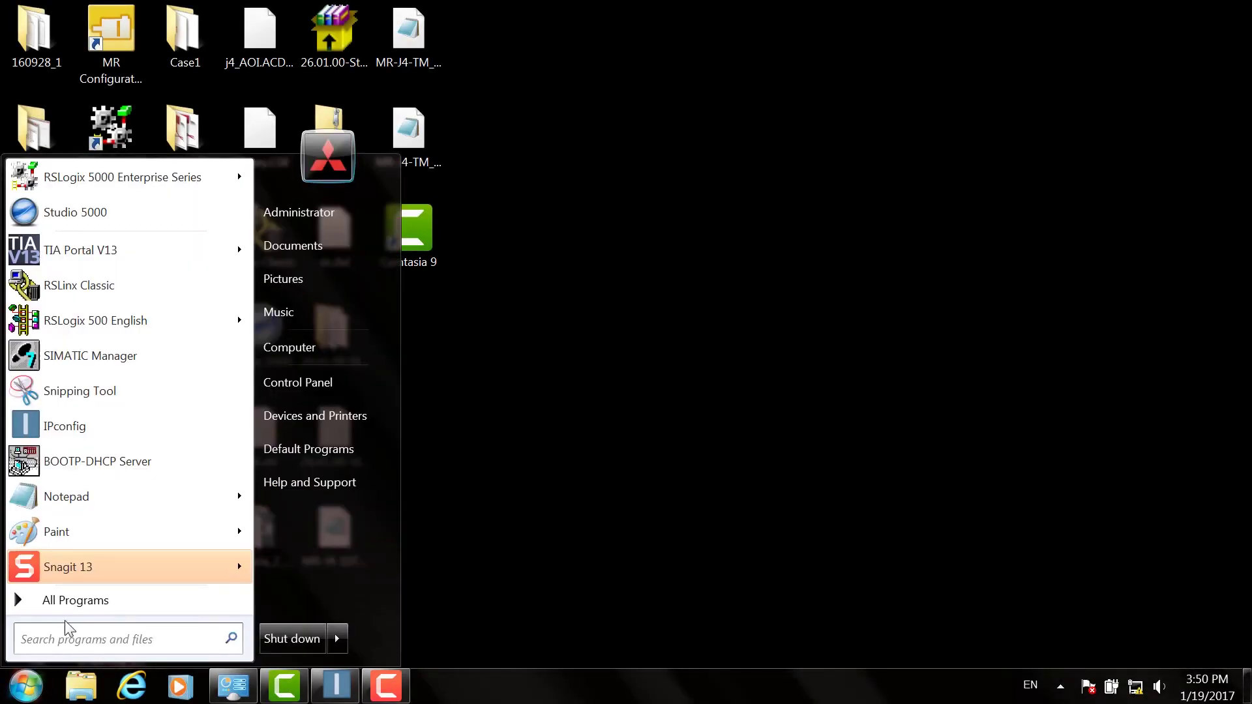
Step: Launch the EDS Hardware Installation Tool from Rockwell Software > RSLinx > Tools
{"action": "left_click", "coordinate": [75, 600]}
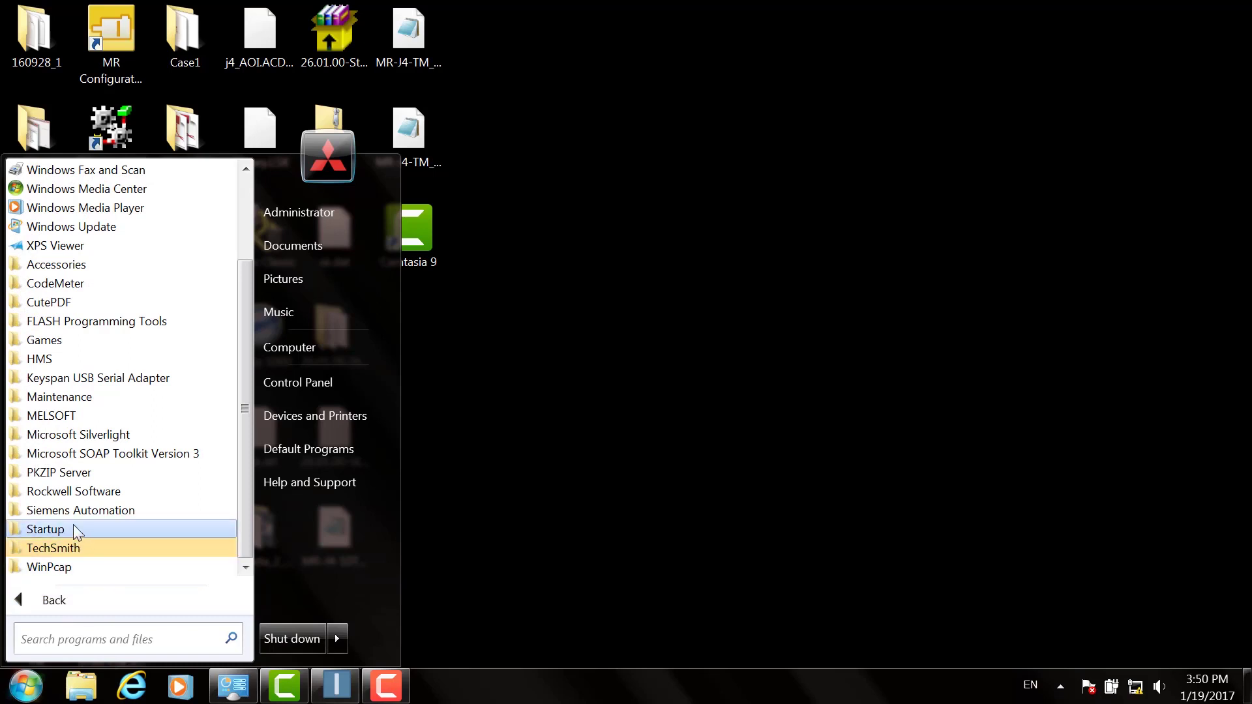
{"action": "left_click", "coordinate": [99, 493]}
{"action": "left_click", "coordinate": [83, 511]}
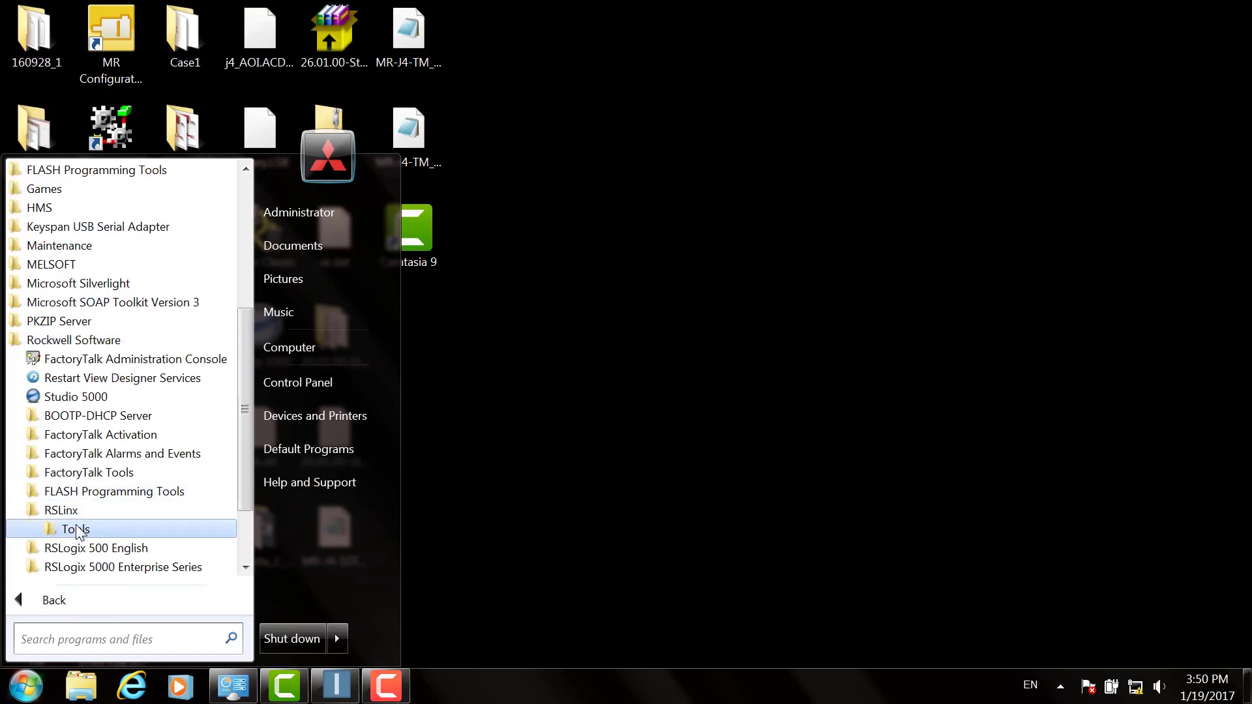
{"action": "left_click", "coordinate": [75, 528]}
{"action": "left_click", "coordinate": [85, 548]}
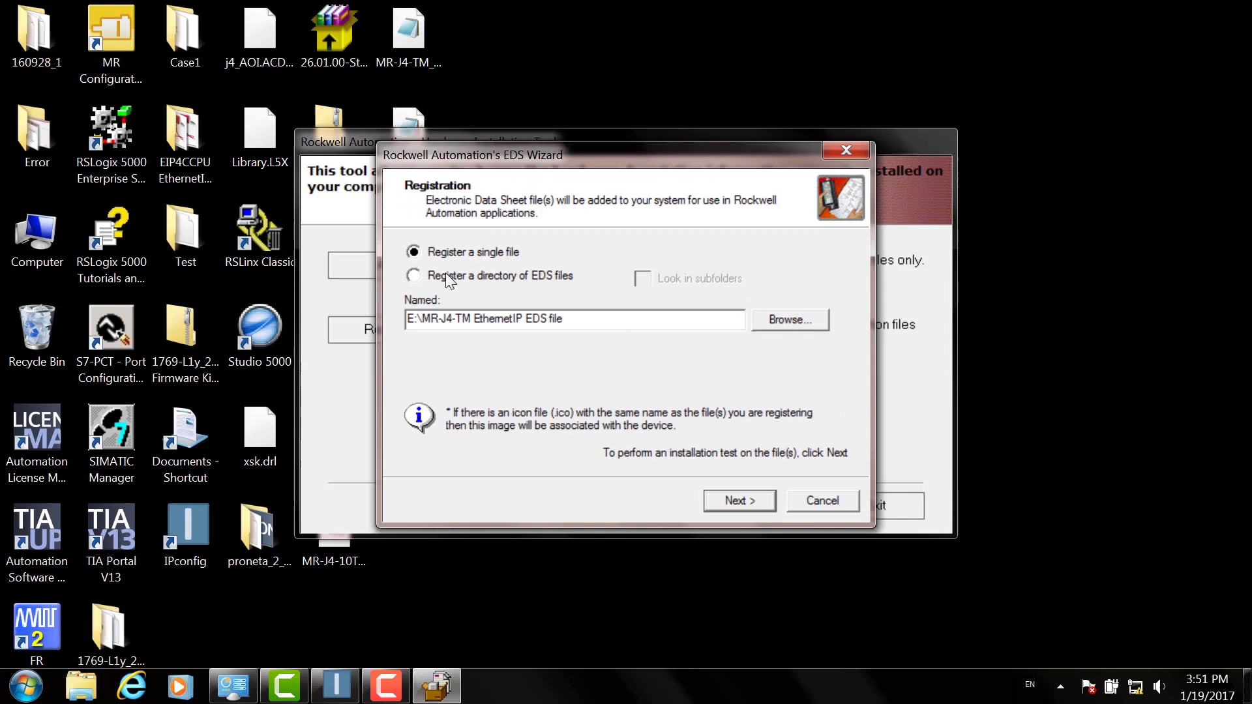
Step: Select the E:\MR-J4-TM EthernetIP EDS file folder for registration and pass the file test
{"action": "left_click", "coordinate": [445, 275]}
{"action": "left_click", "coordinate": [790, 322]}
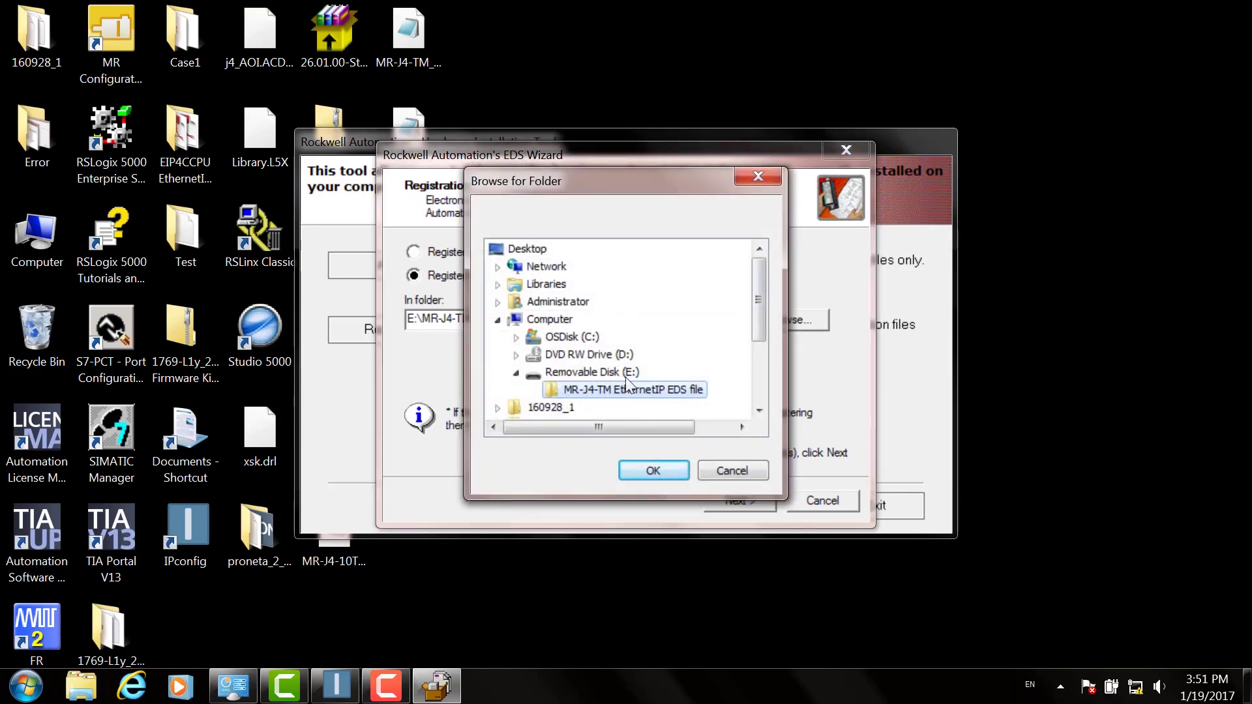
{"action": "left_click", "coordinate": [656, 465]}
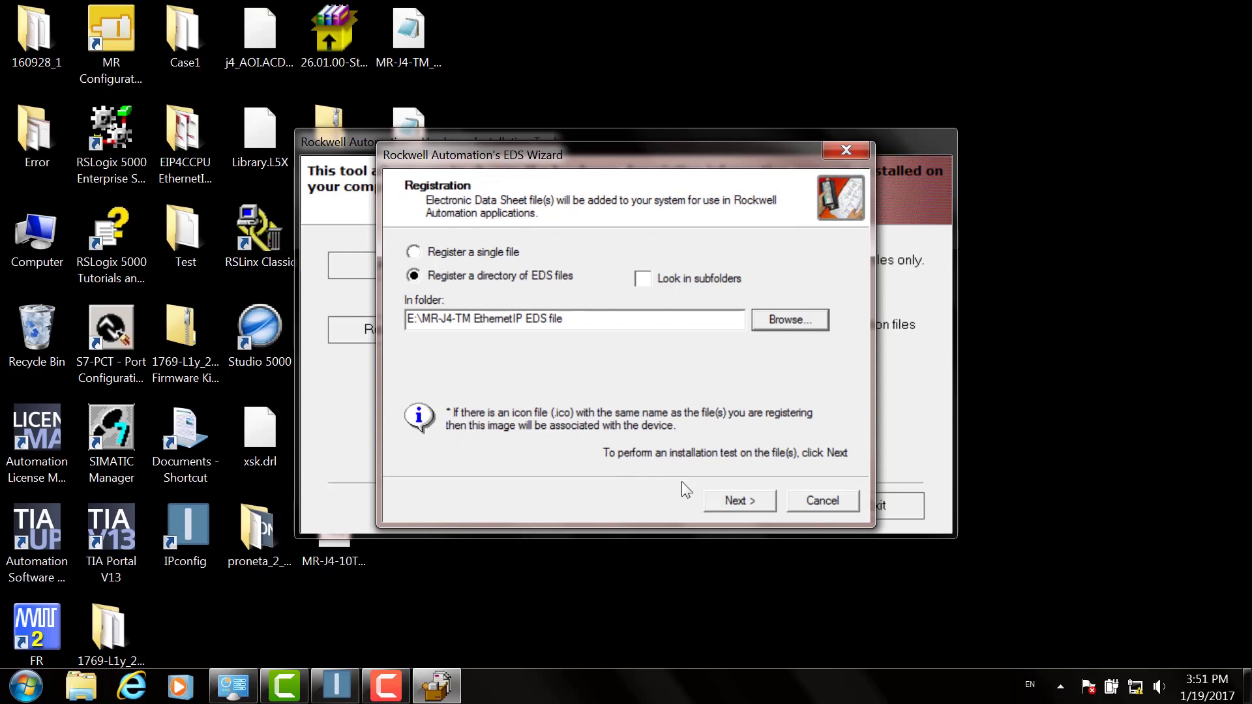
{"action": "left_click", "coordinate": [734, 503]}
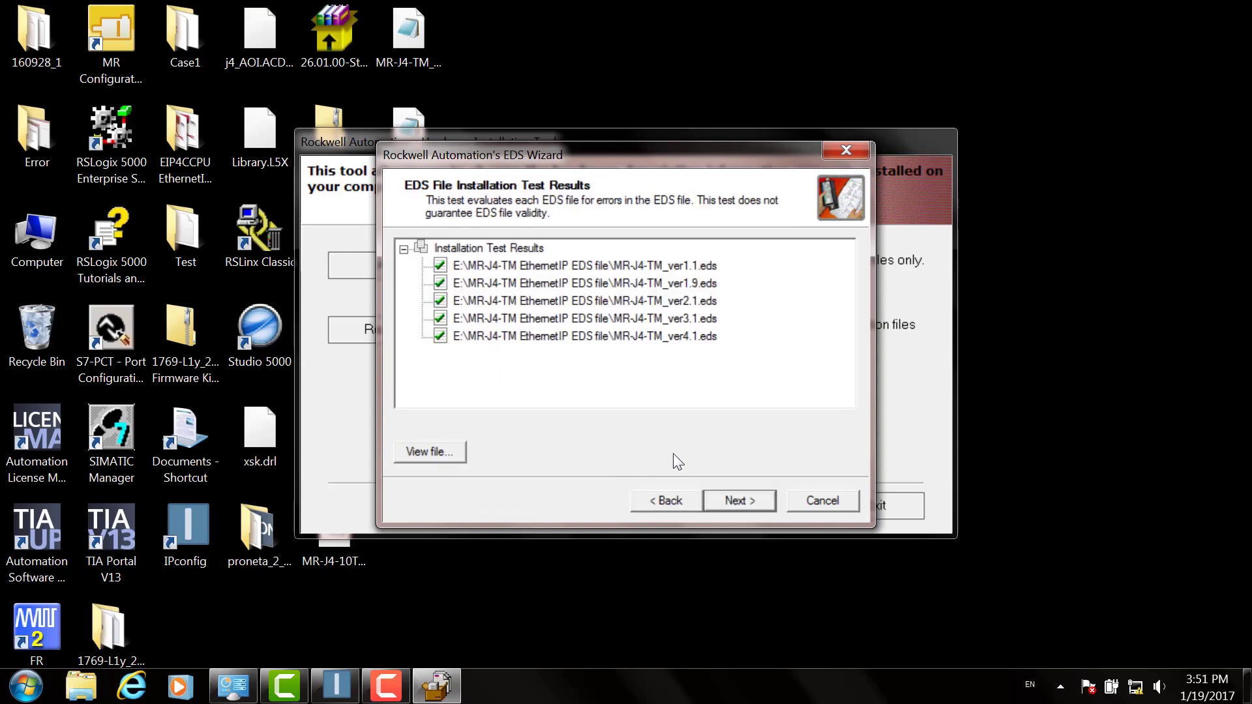
{"action": "left_click", "coordinate": [752, 502]}
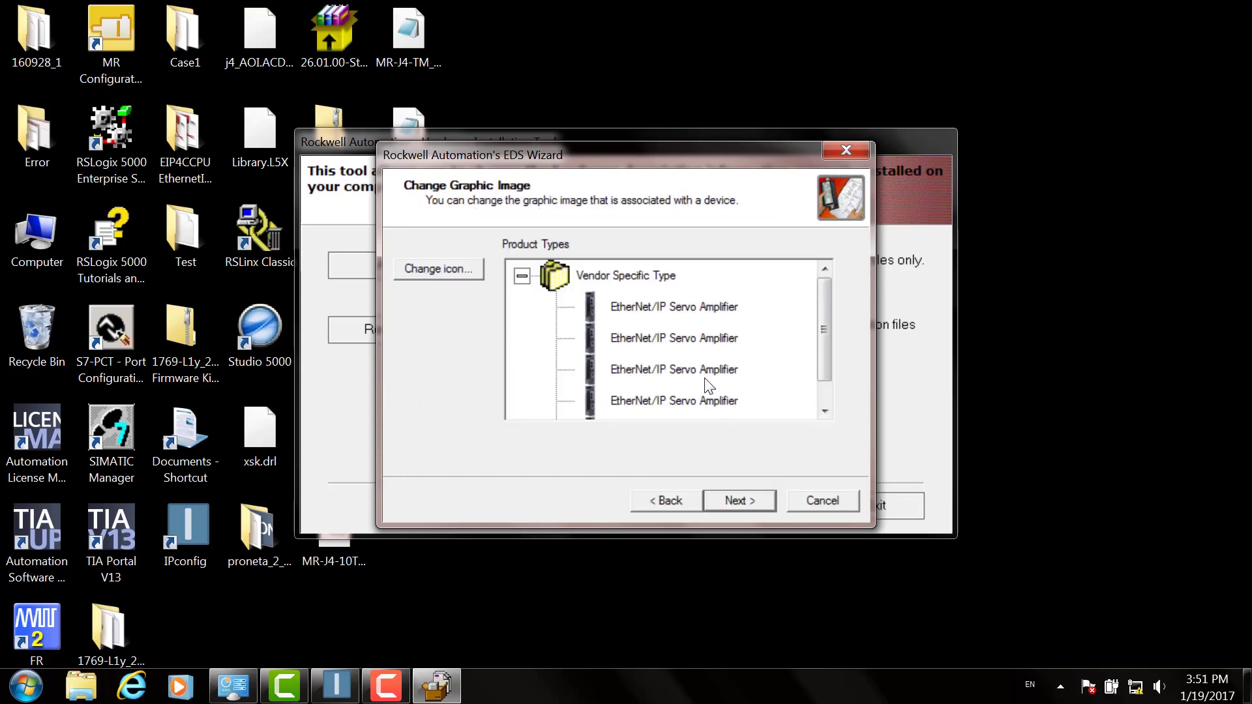
{"action": "scroll", "coordinate": [822, 377], "scroll_direction": "down", "scroll_amount": 1}
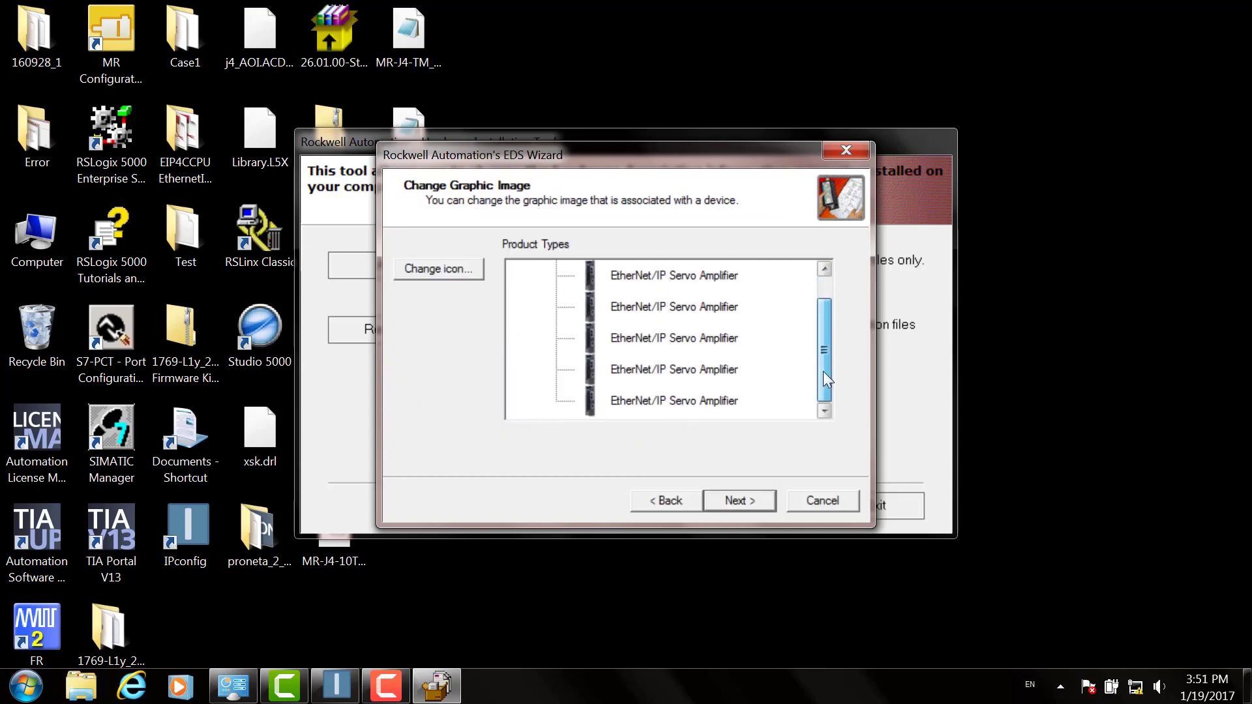
Step: Register the five servo amplifier devices with default images, finish, and exit the tool
{"action": "left_click", "coordinate": [741, 500]}
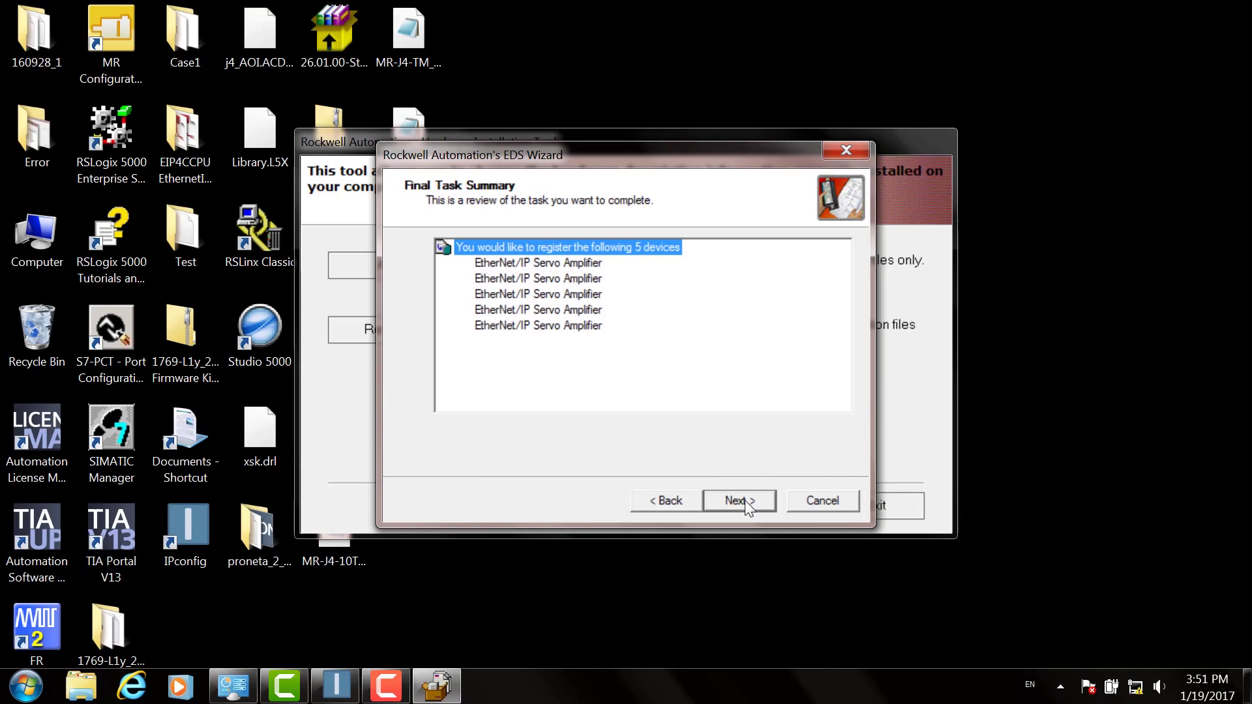
{"action": "left_click", "coordinate": [731, 497]}
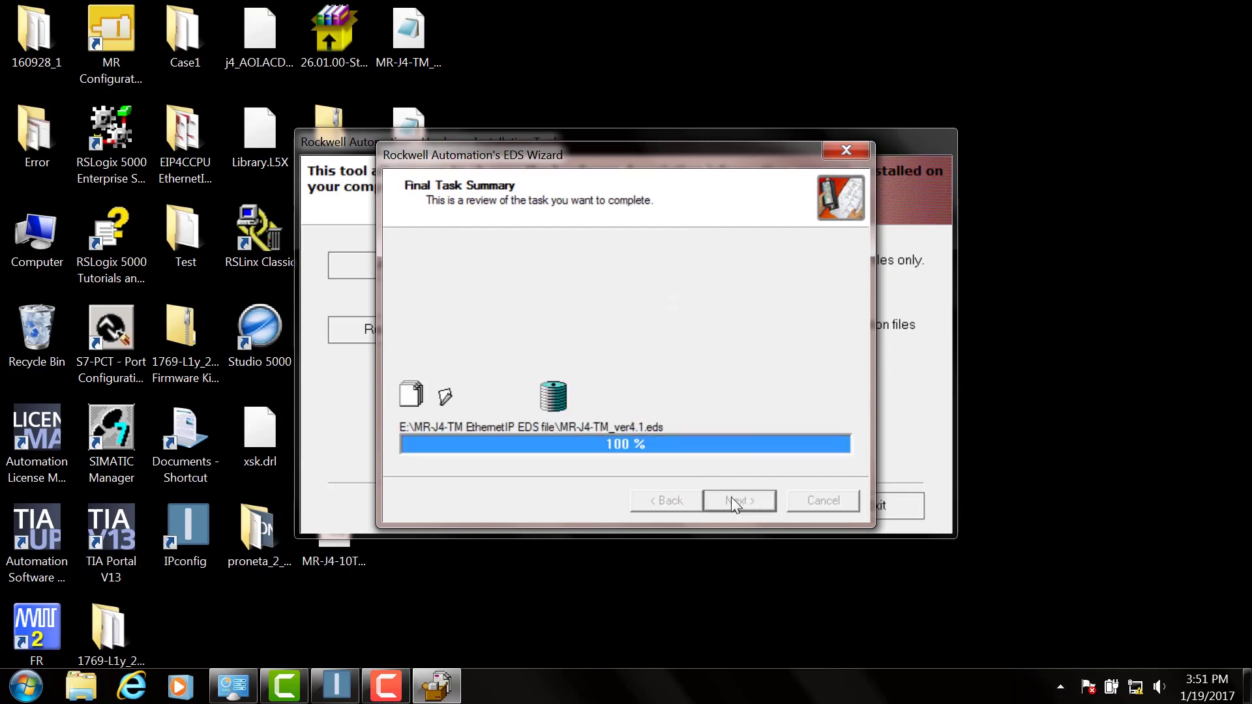
{"action": "left_click", "coordinate": [743, 501]}
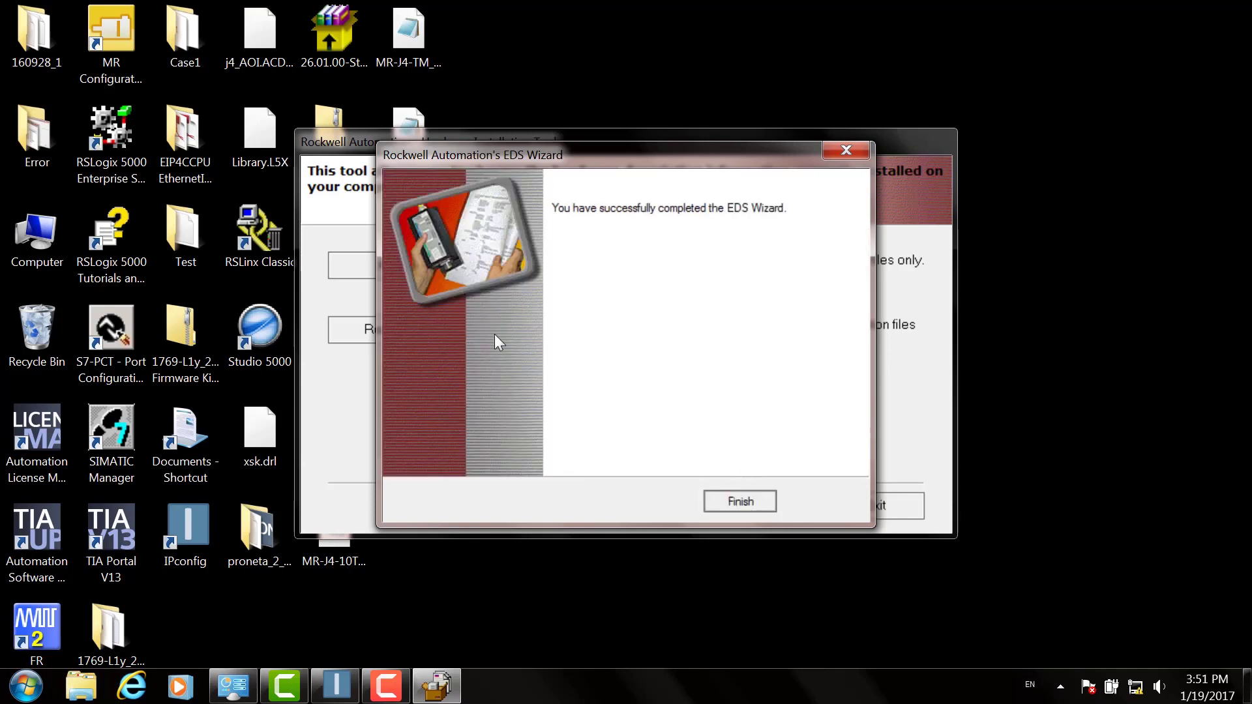
{"action": "left_click", "coordinate": [859, 517]}
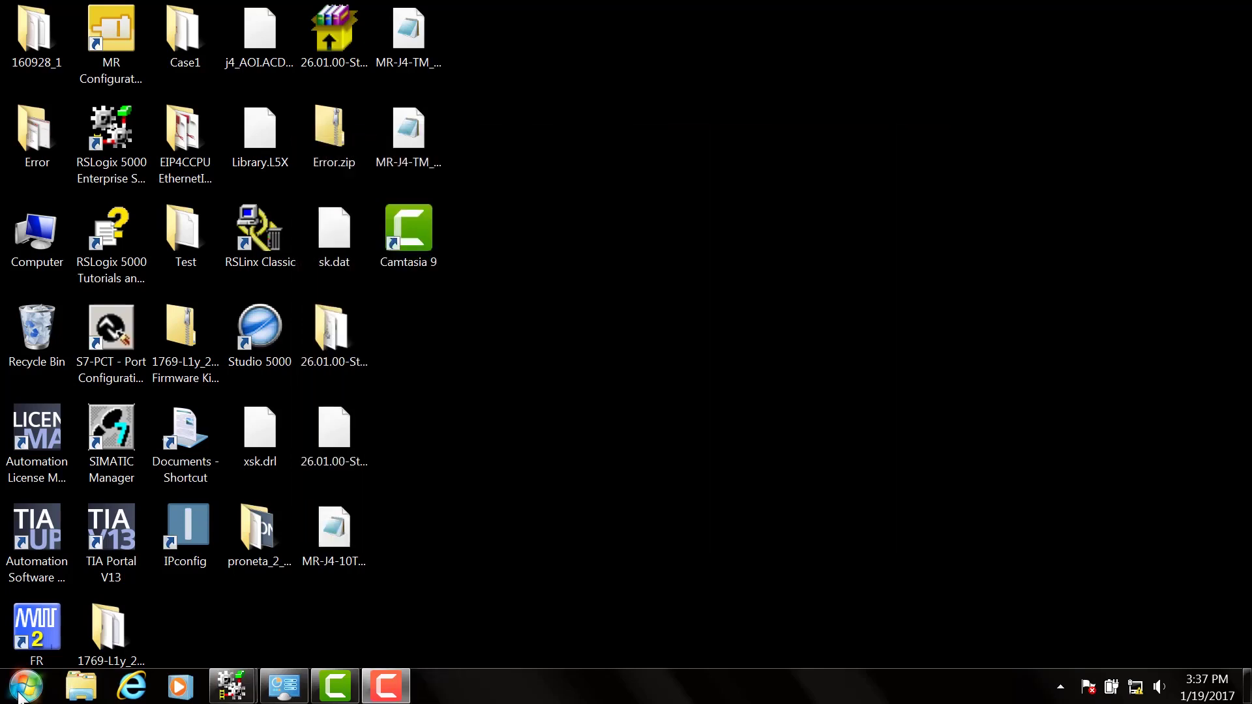
Step: Start HMS IPconfig and set it to broadcast only via the Intel 82579LM controller
{"action": "left_click", "coordinate": [22, 689]}
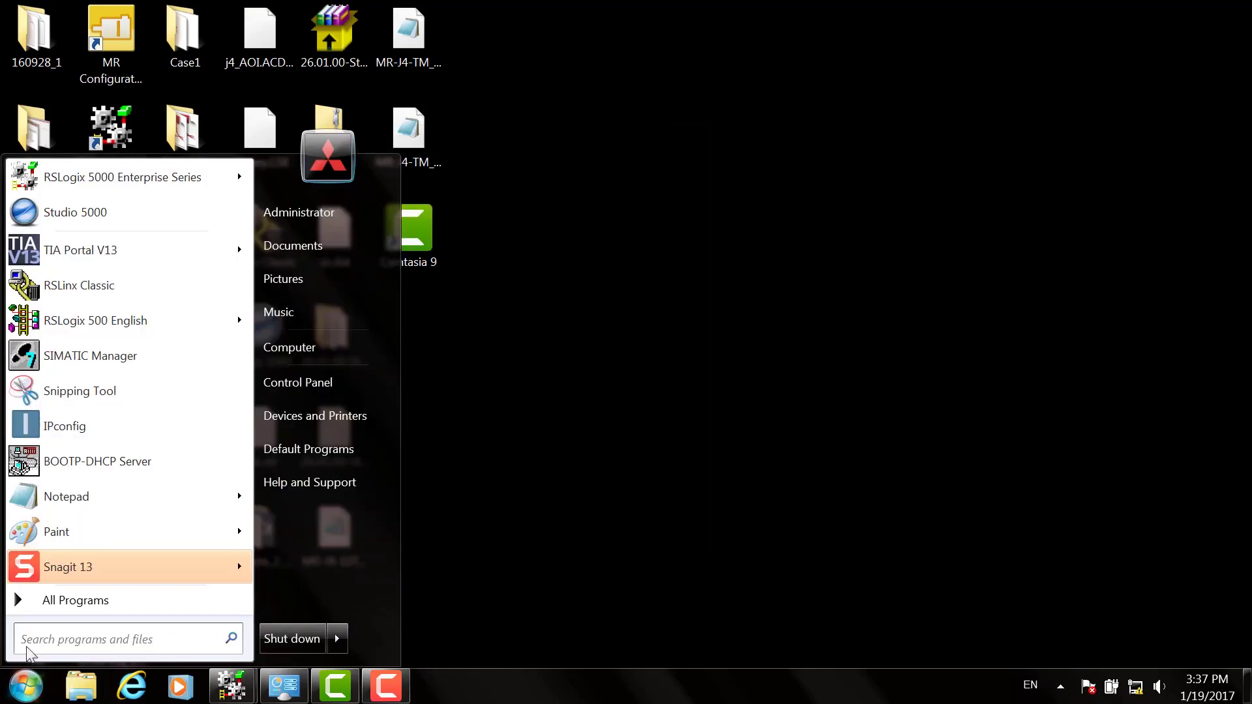
{"action": "left_click", "coordinate": [64, 431]}
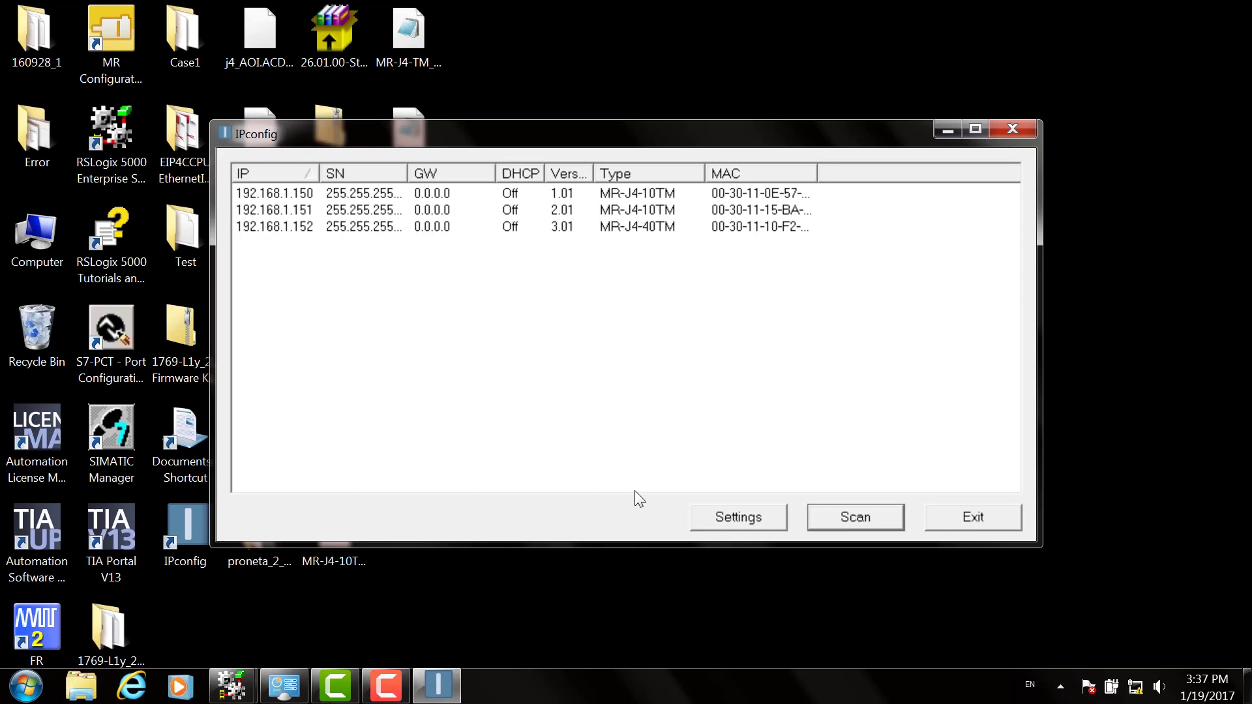
{"action": "left_click", "coordinate": [717, 522]}
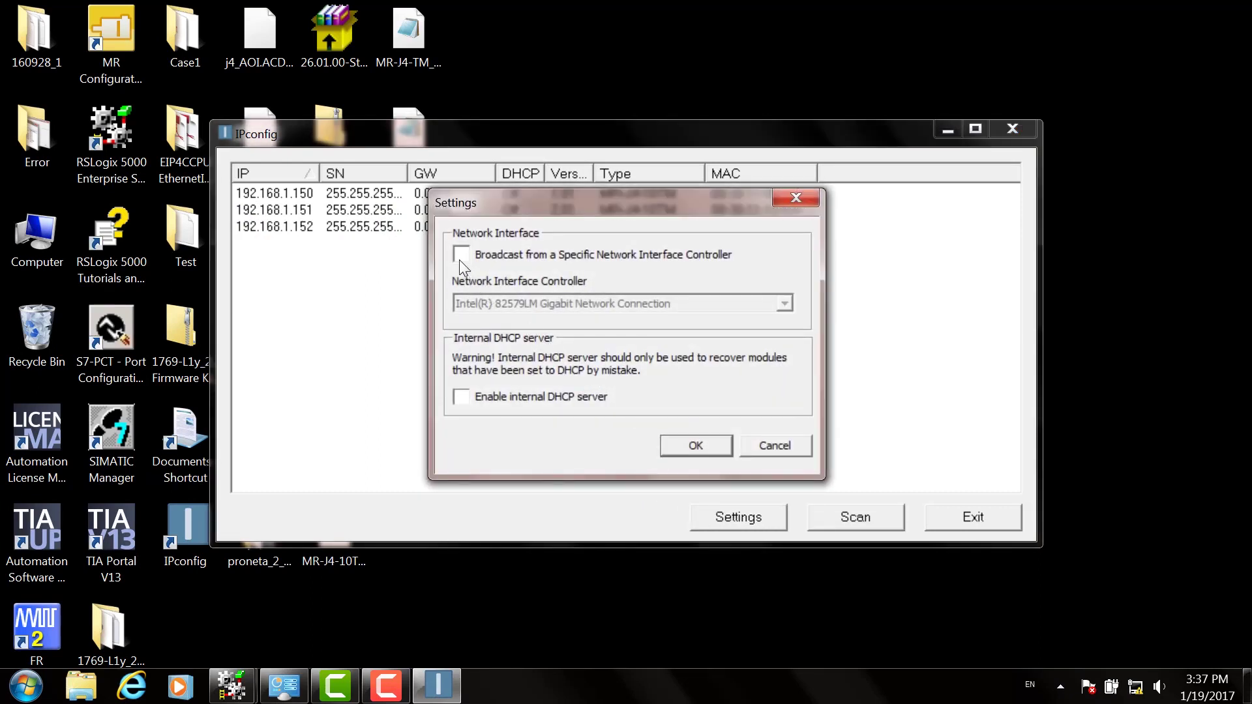
{"action": "left_click", "coordinate": [461, 257]}
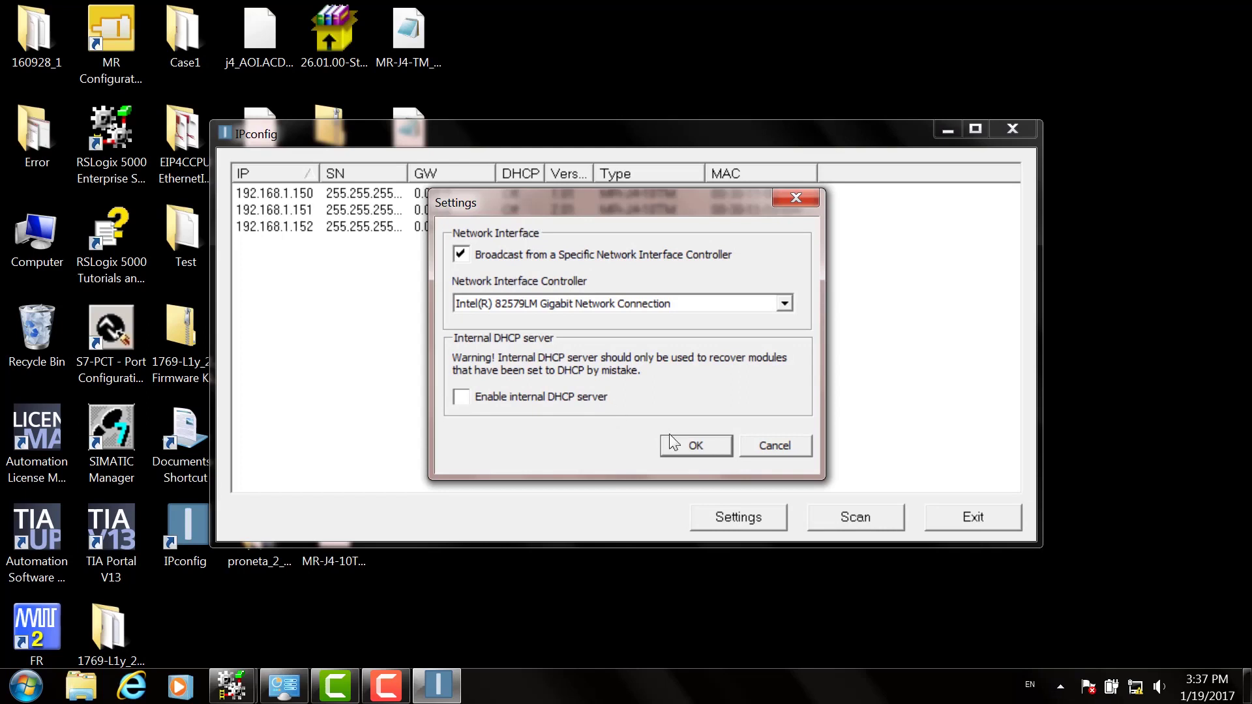
{"action": "left_click", "coordinate": [705, 310]}
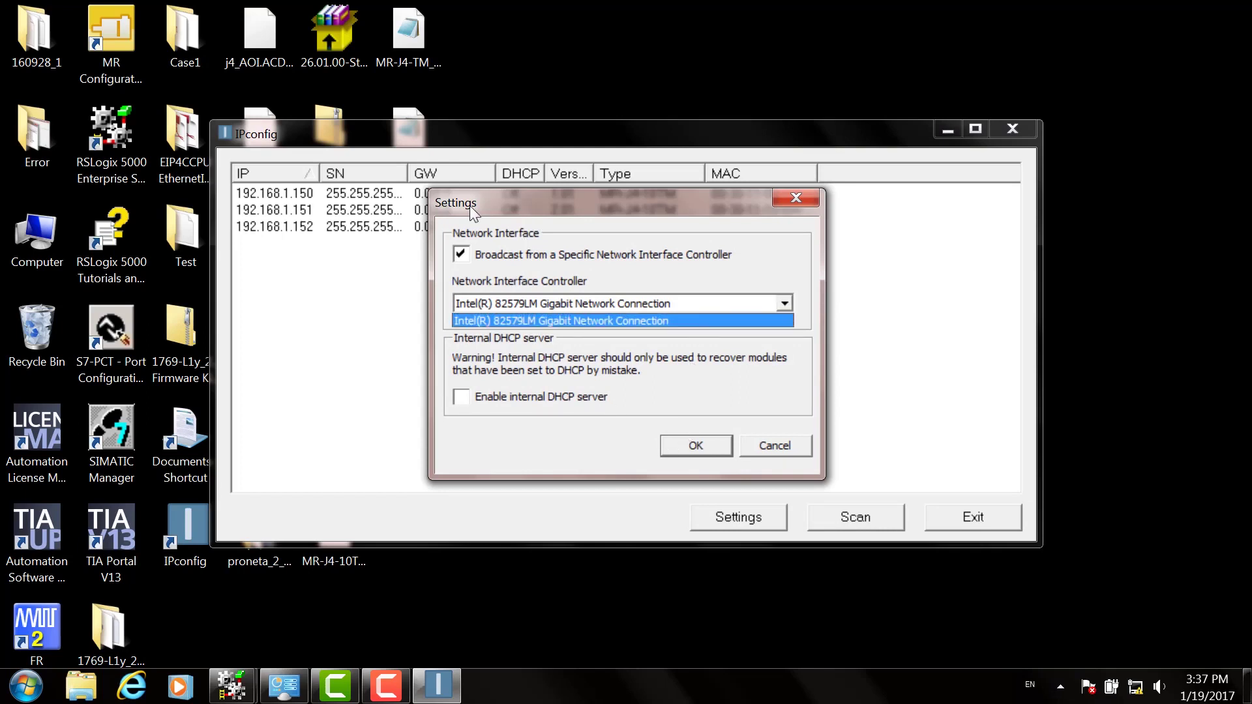
{"action": "left_click", "coordinate": [469, 206]}
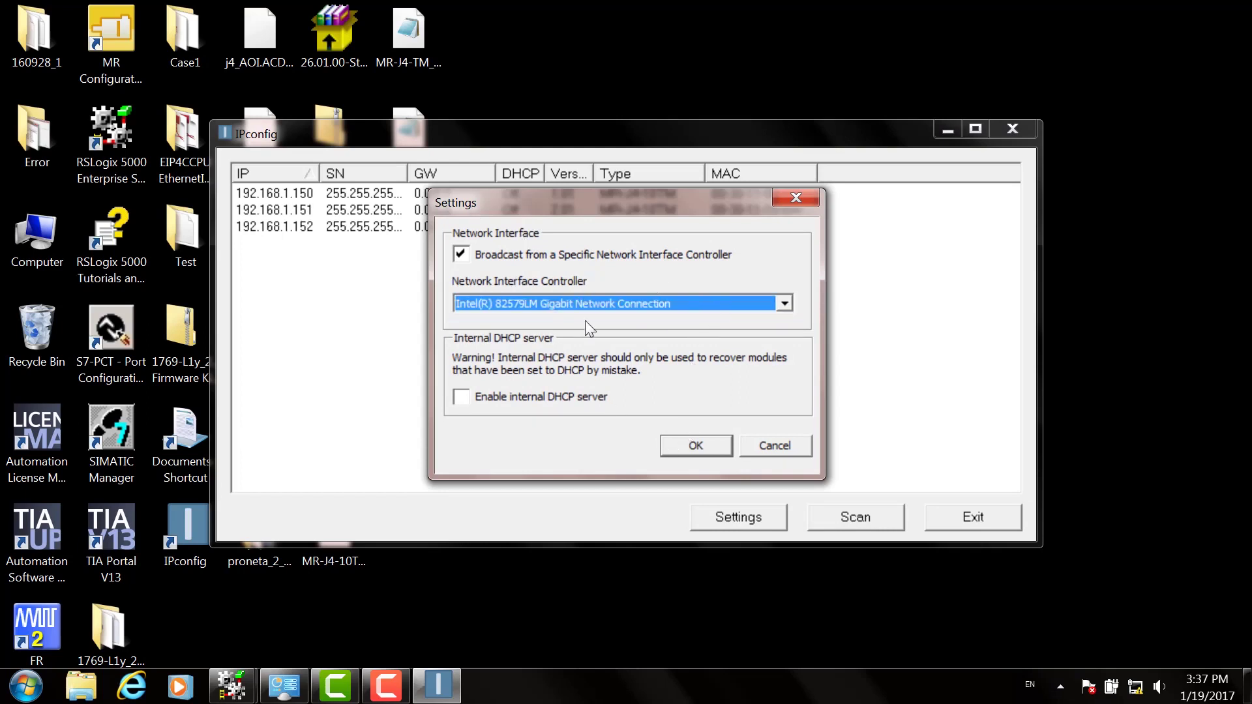
{"action": "left_click", "coordinate": [691, 445]}
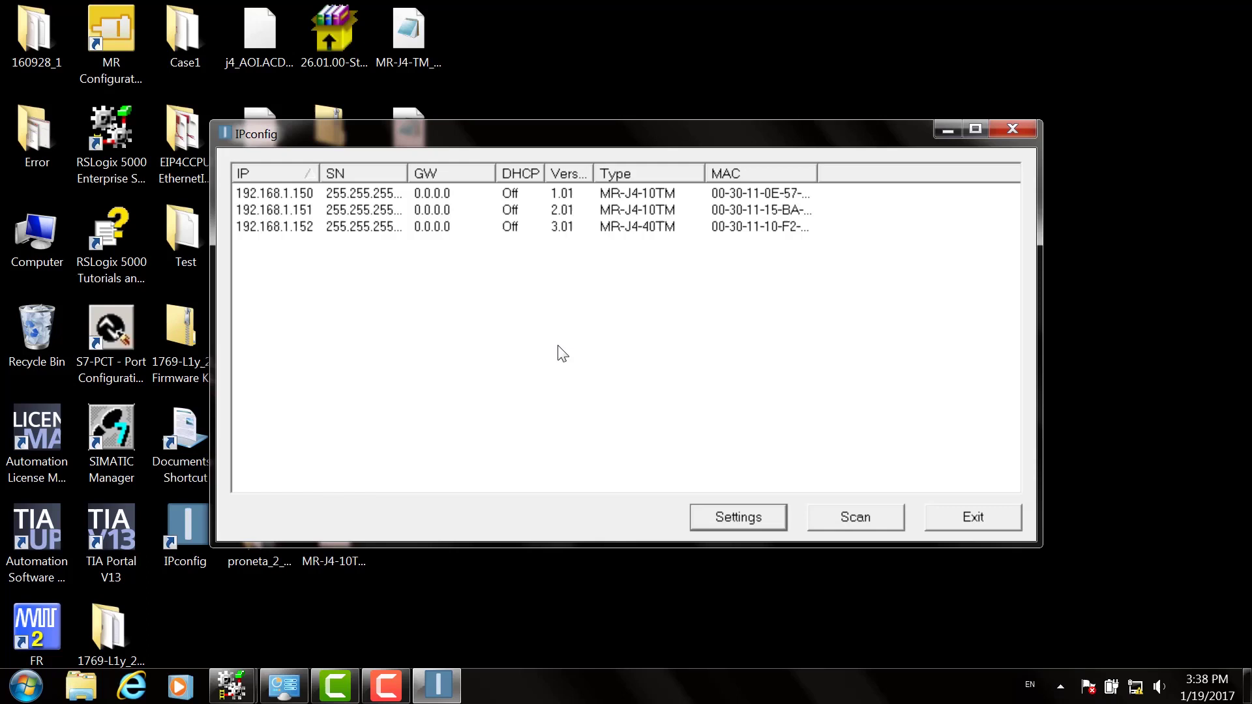
Step: Rescan the network for servo devices and widen the Version column
{"action": "key", "text": "Tab"}
{"action": "key", "text": "space"}
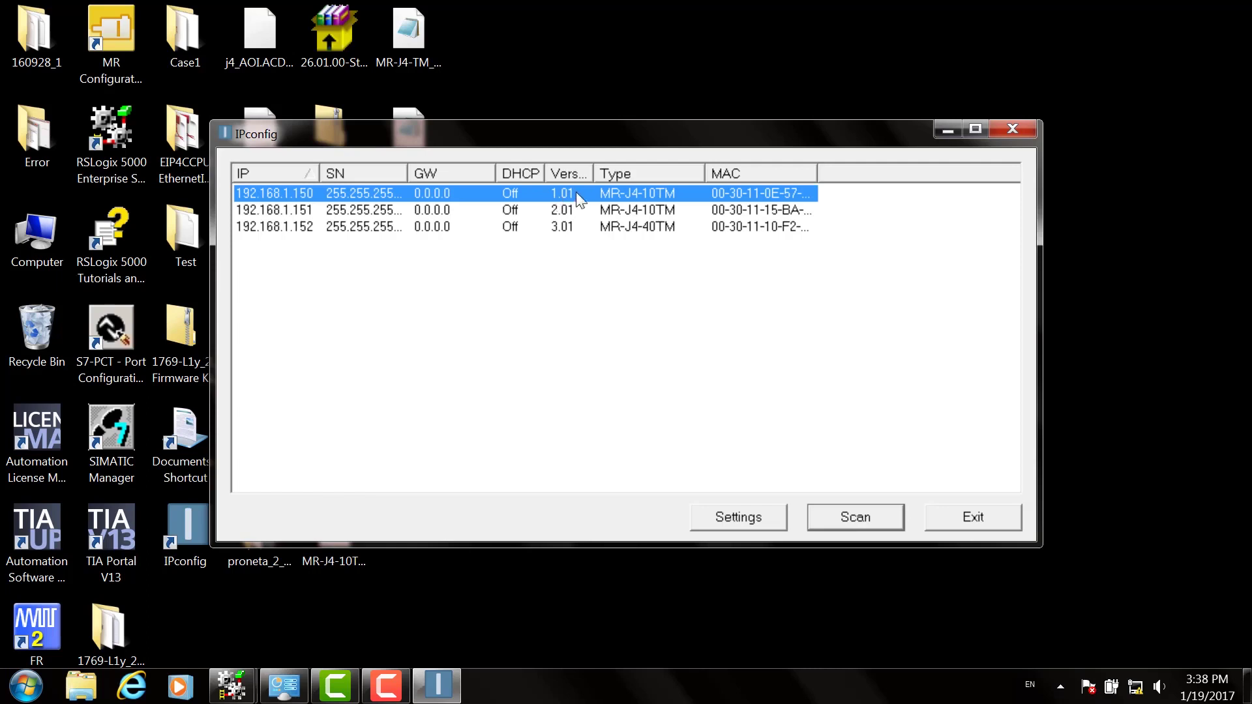
{"action": "left_click_drag", "start_coordinate": [590, 173], "coordinate": [616, 174]}
Step: Apply the 192.168.1.151 drive's IP settings: mask 255.255.255.0, DHCP off
{"action": "left_click", "coordinate": [572, 214]}
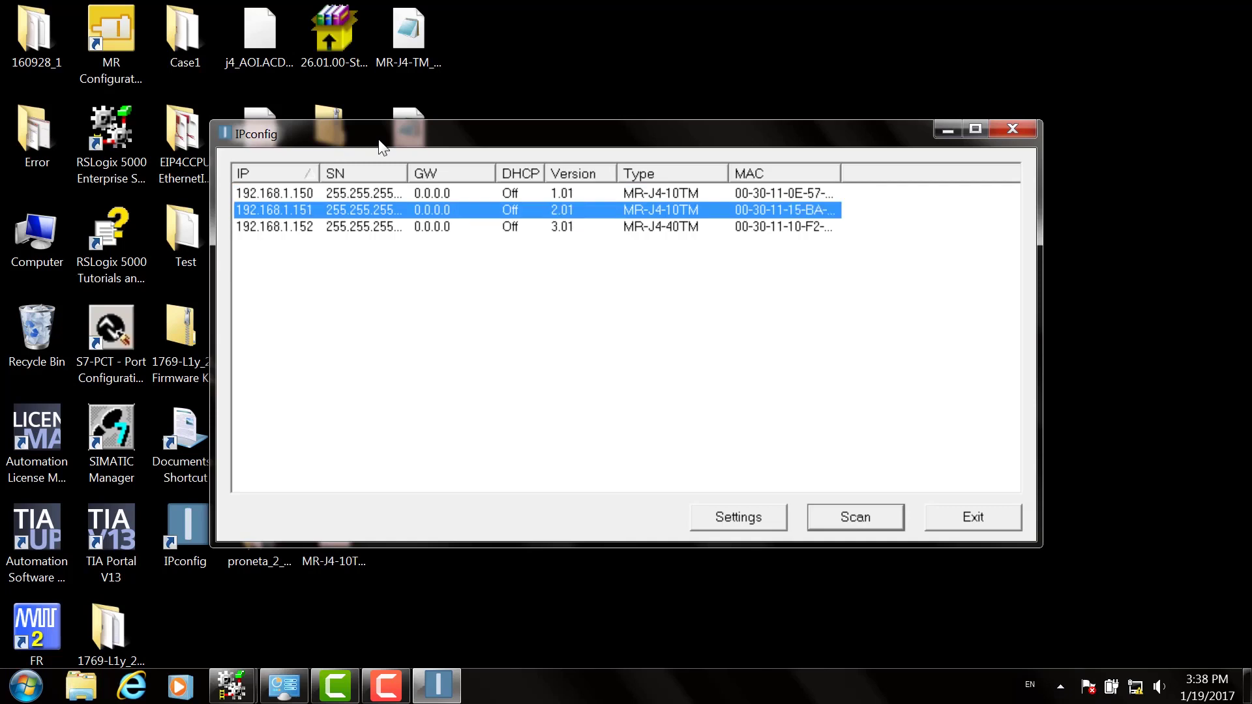
{"action": "left_click", "coordinate": [568, 227]}
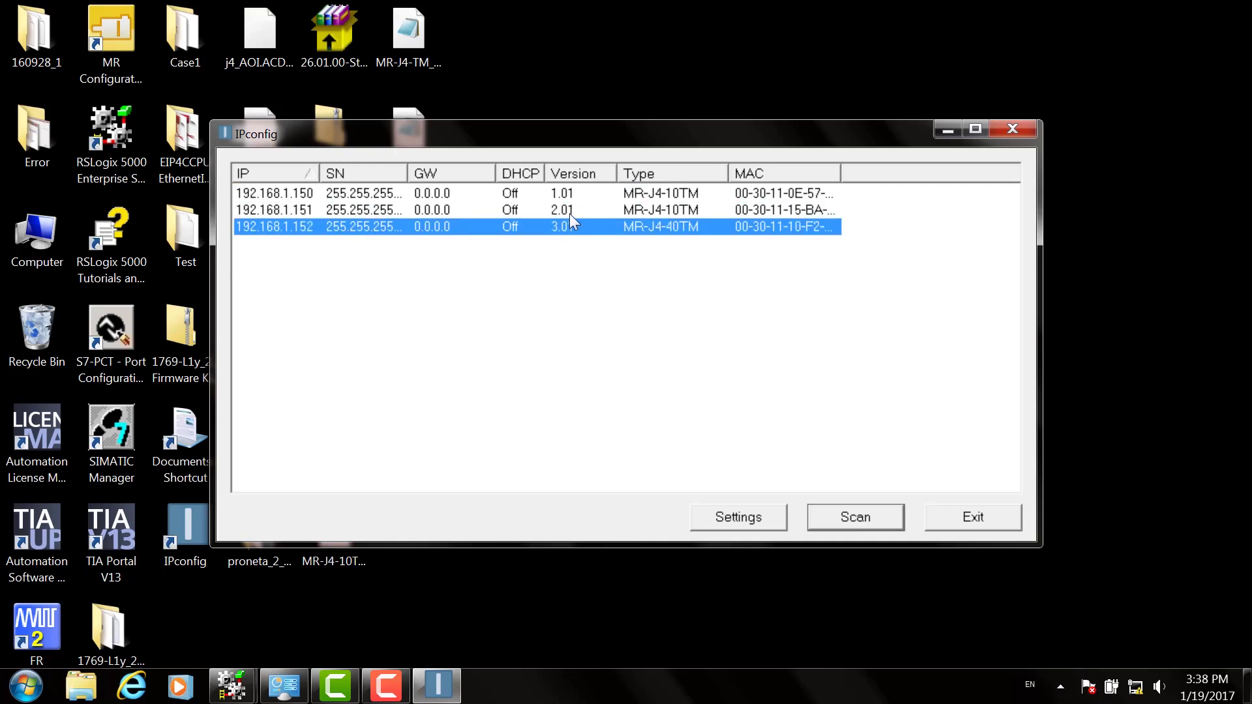
{"action": "key", "text": "Up"}
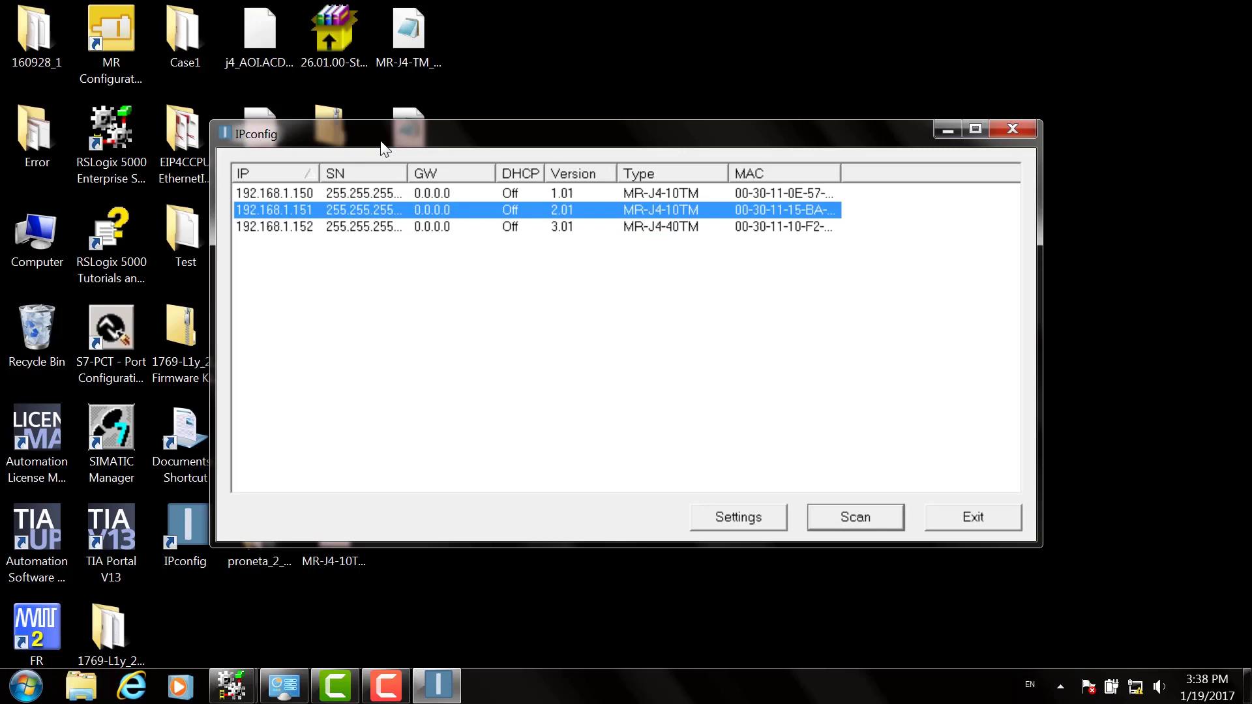
{"action": "double_click", "coordinate": [588, 217]}
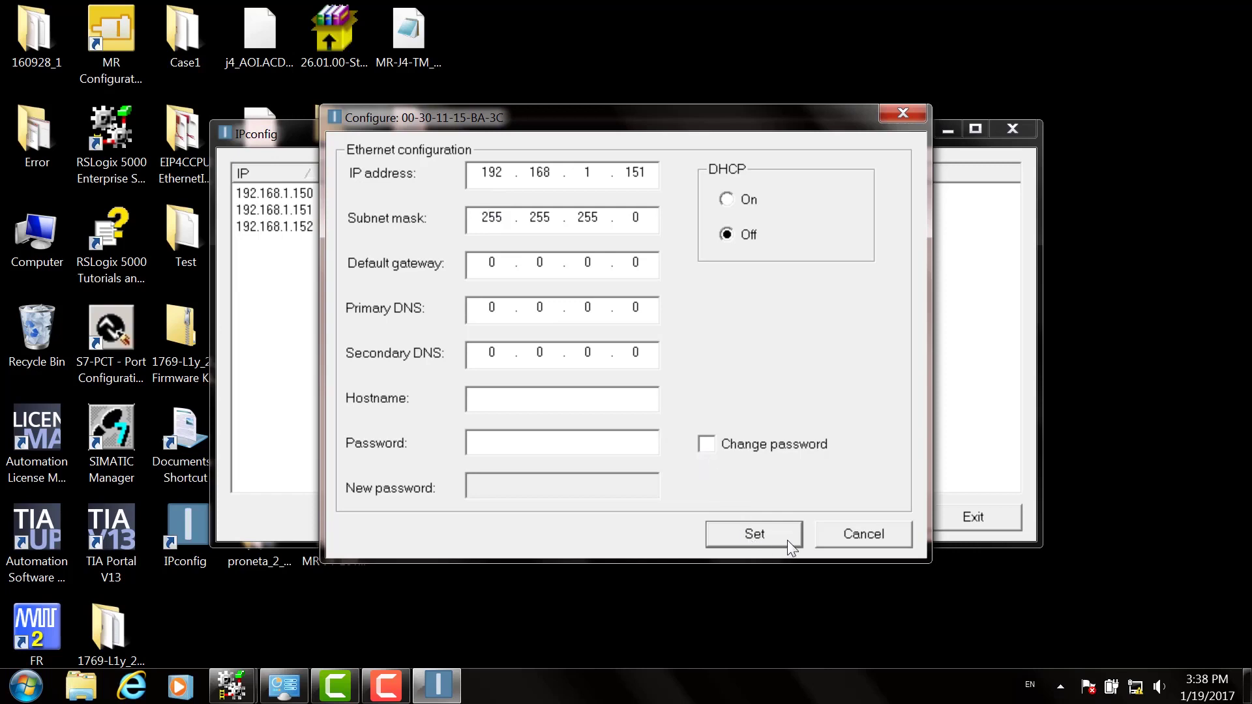
{"action": "left_click", "coordinate": [754, 534]}
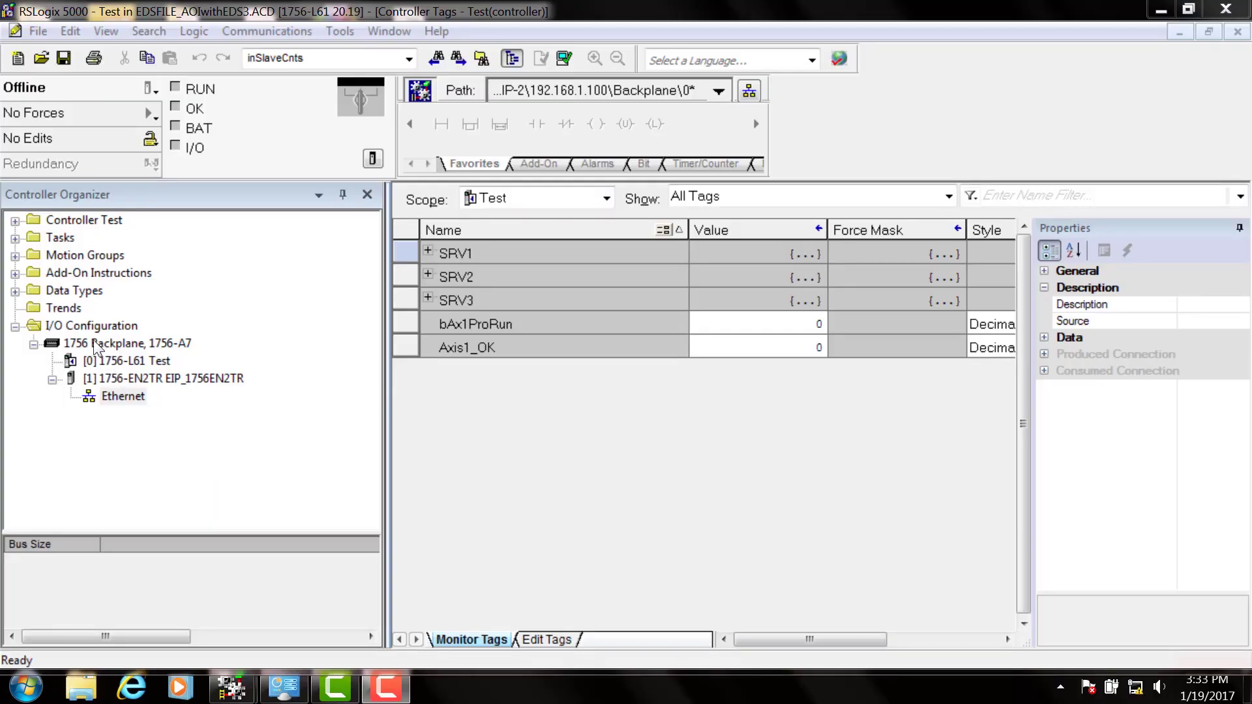
Step: Add a new module under the Ethernet network, choosing MR-J4-TM from the catalog
{"action": "left_click", "coordinate": [99, 328]}
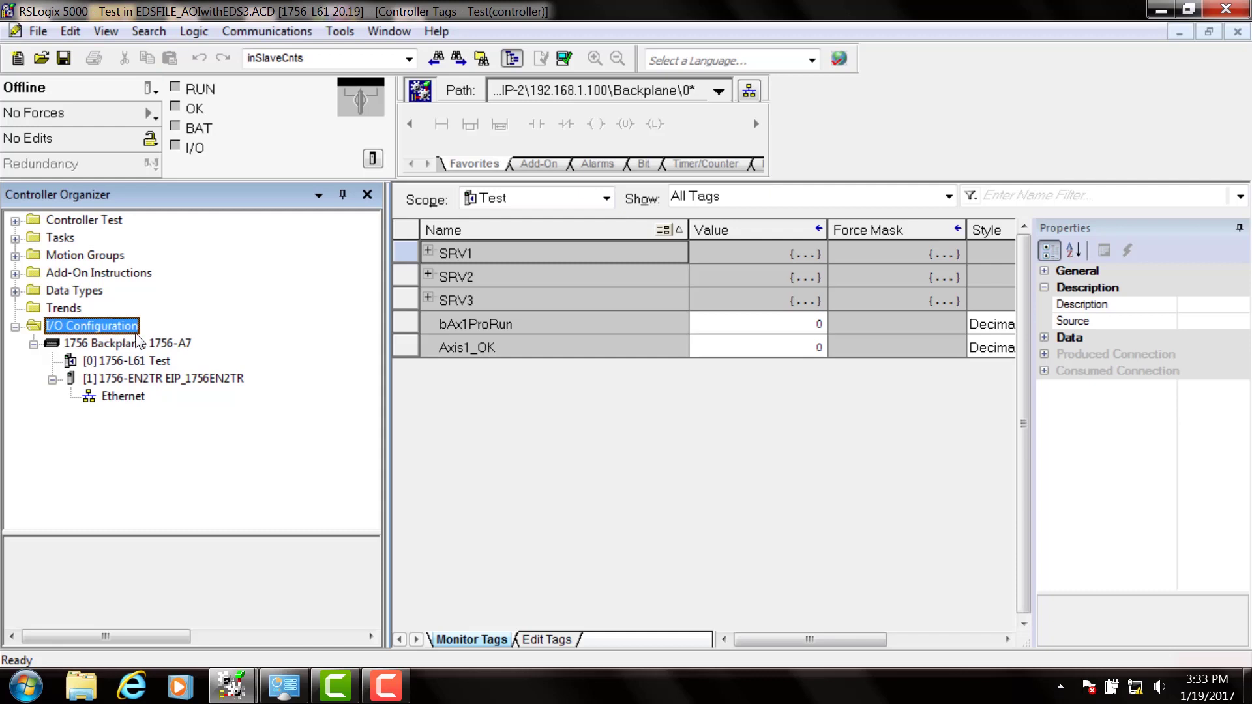
{"action": "left_click", "coordinate": [123, 398]}
{"action": "right_click", "coordinate": [131, 403]}
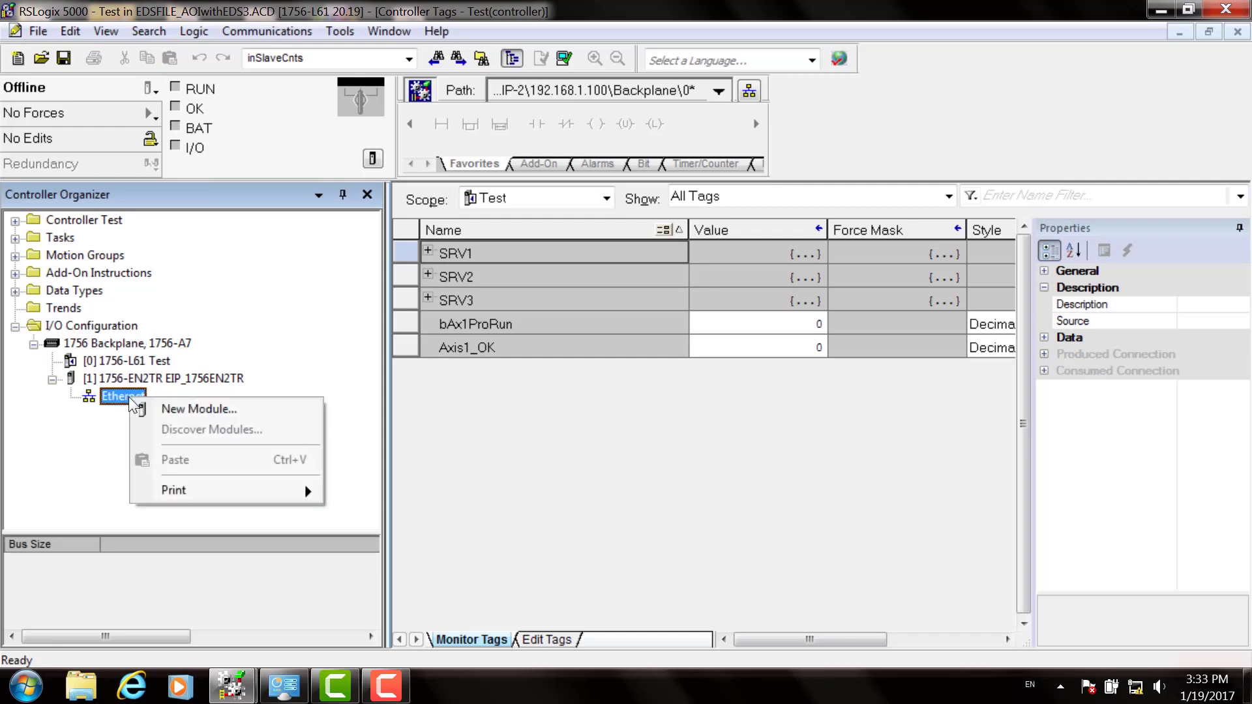
{"action": "left_click", "coordinate": [198, 411]}
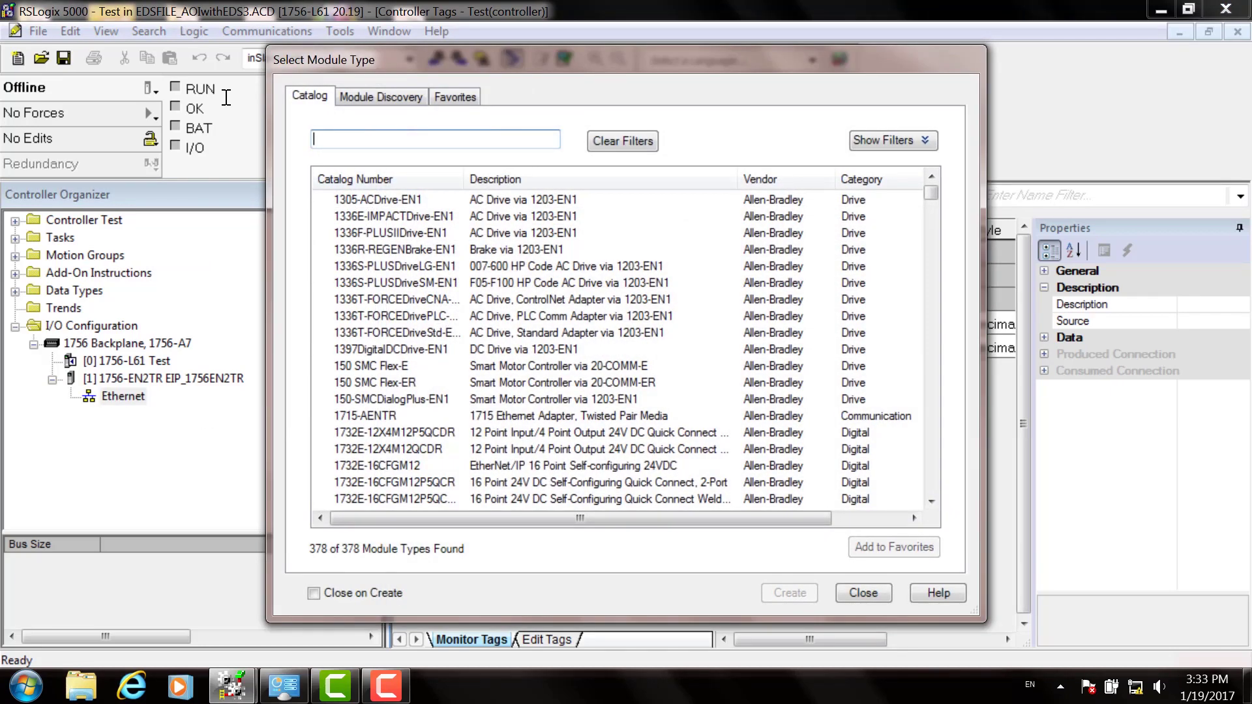
{"action": "type", "text": "mr"}
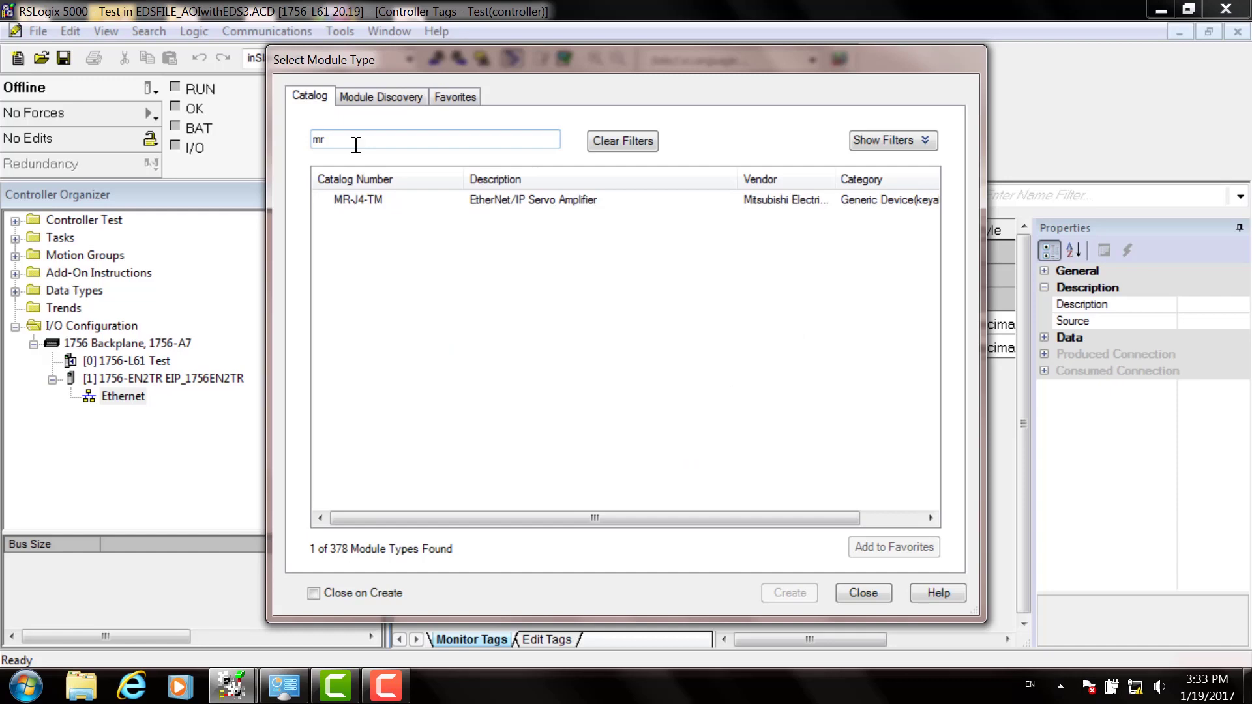
{"action": "double_click", "coordinate": [384, 203]}
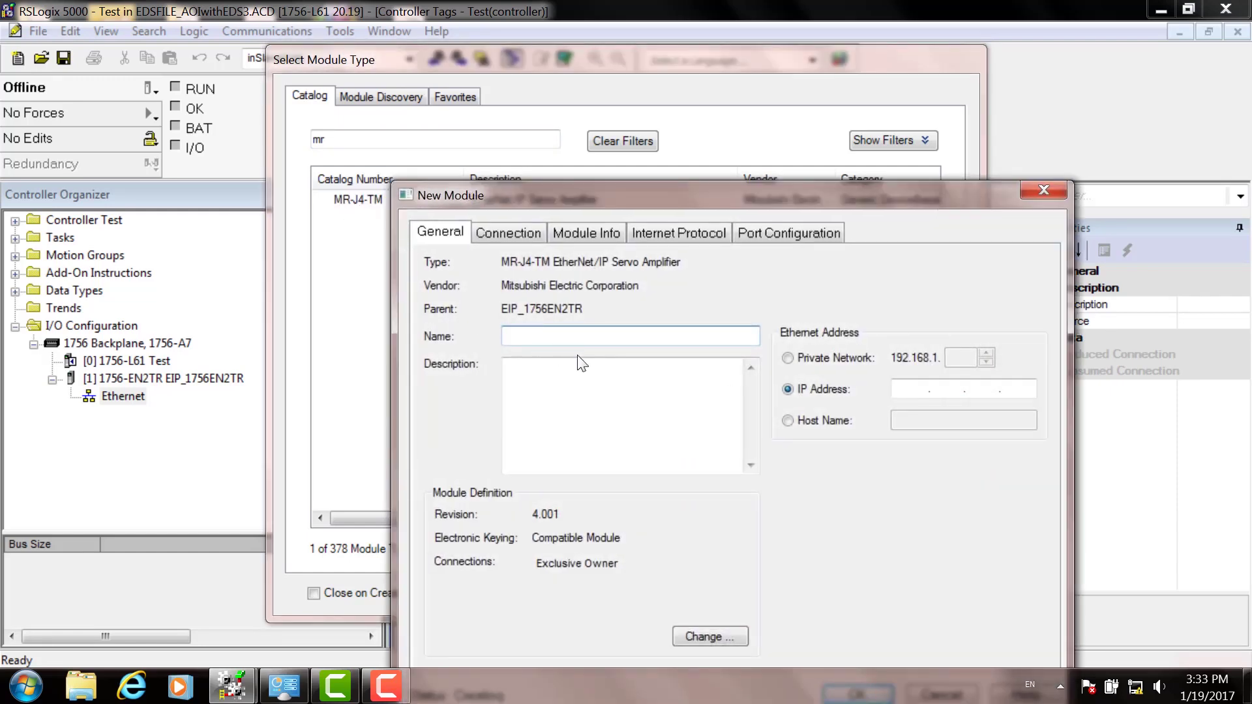
{"action": "type", "text": "MRJTM1"}
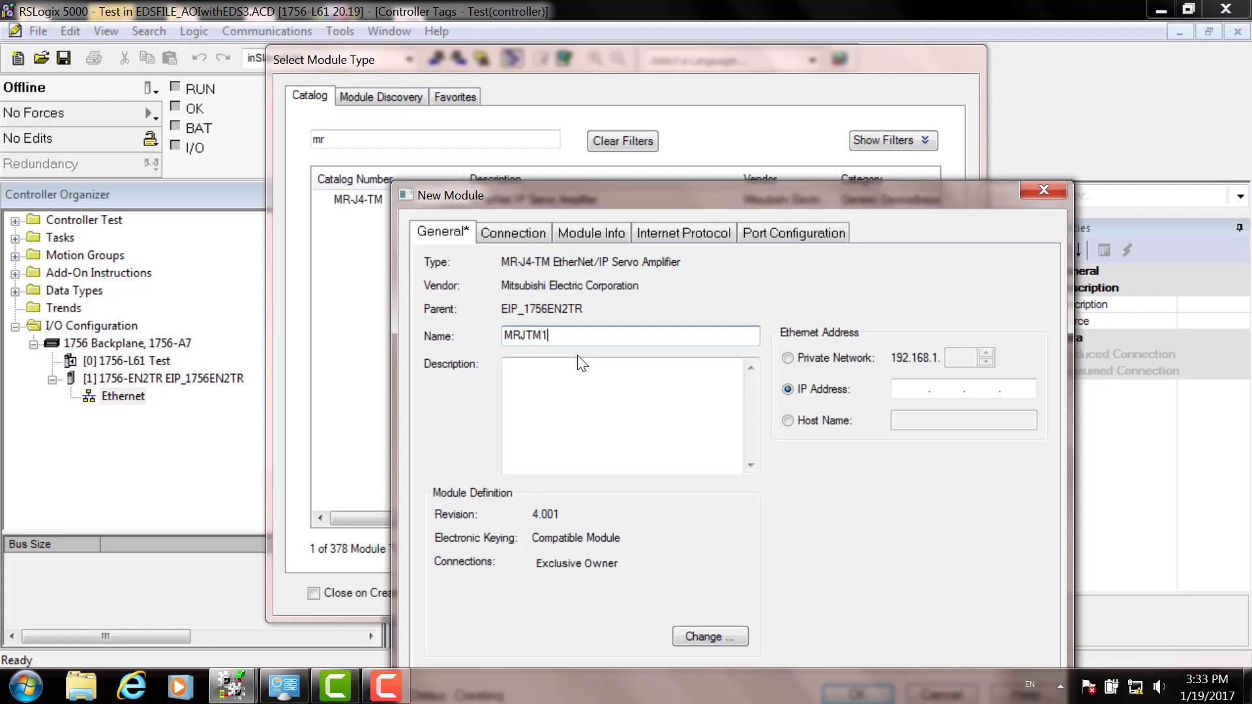
Step: Give MRJTM1 the Private Network address 192.168.1.150
{"action": "left_click", "coordinate": [787, 358]}
{"action": "left_click", "coordinate": [961, 358]}
{"action": "type", "text": "150"}
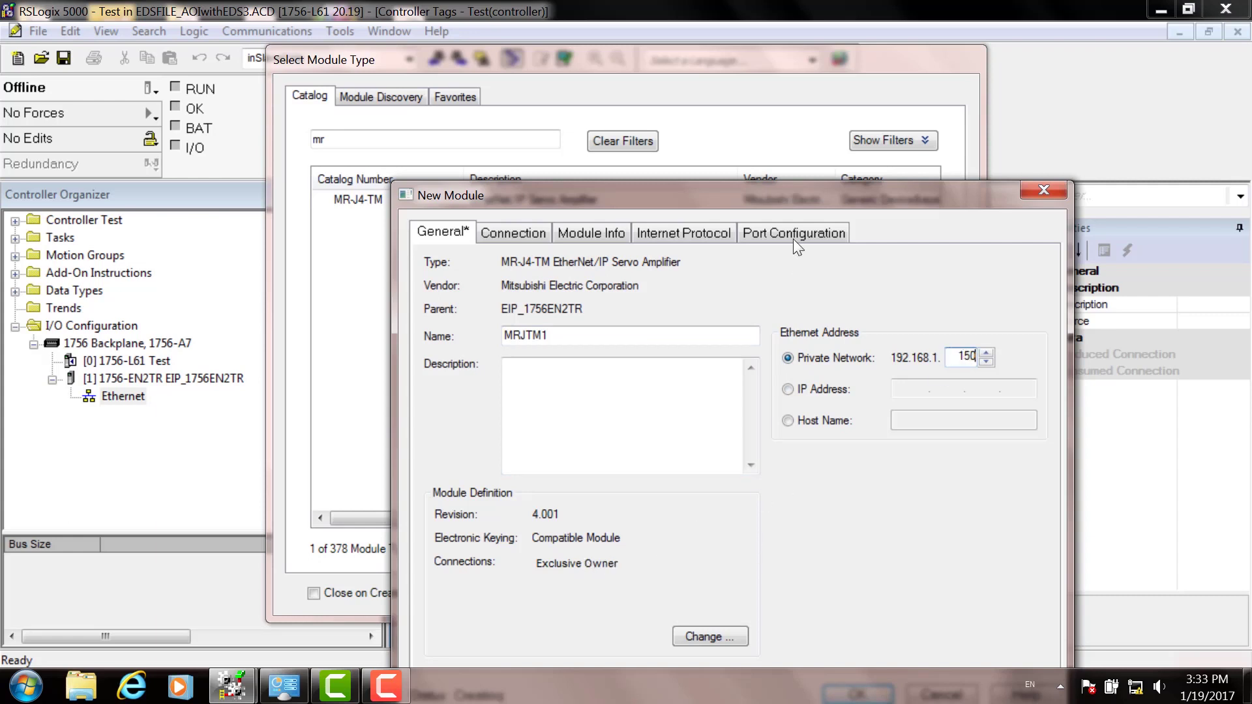
Step: Set the module definition to revision 2 with Compatible Module keying and confirm the change
{"action": "left_click_drag", "start_coordinate": [739, 201], "coordinate": [719, 118]}
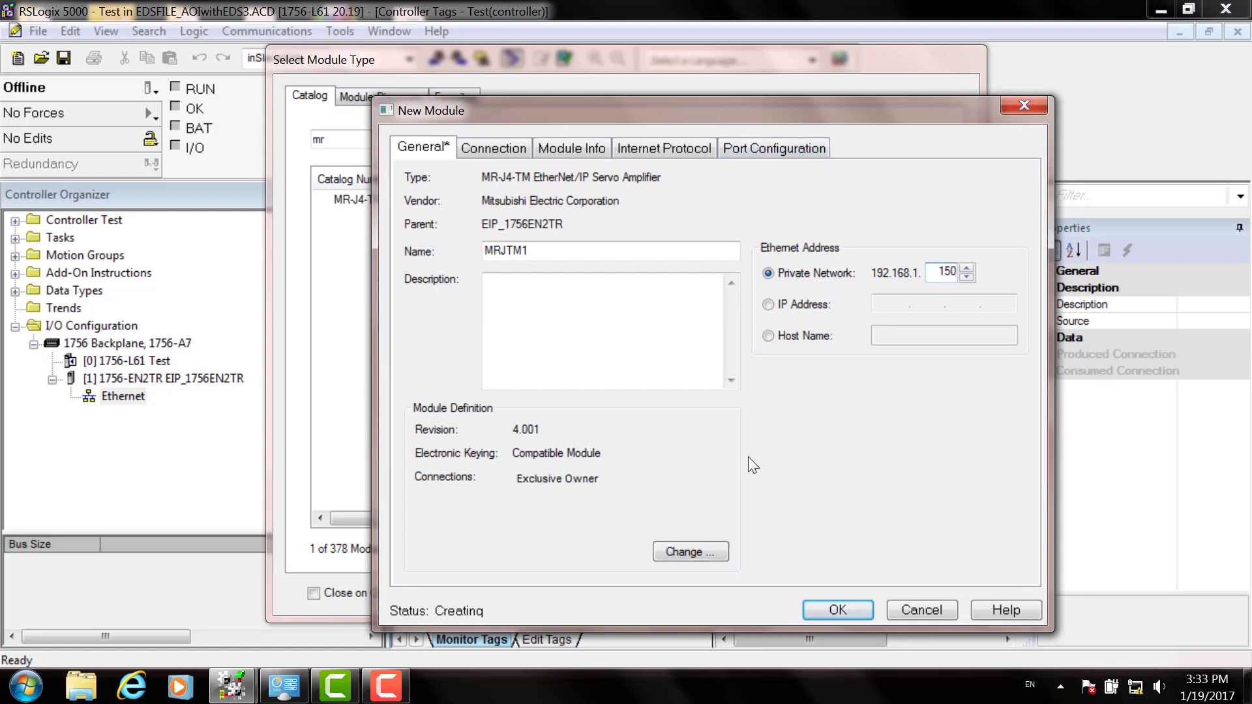
{"action": "left_click", "coordinate": [697, 555]}
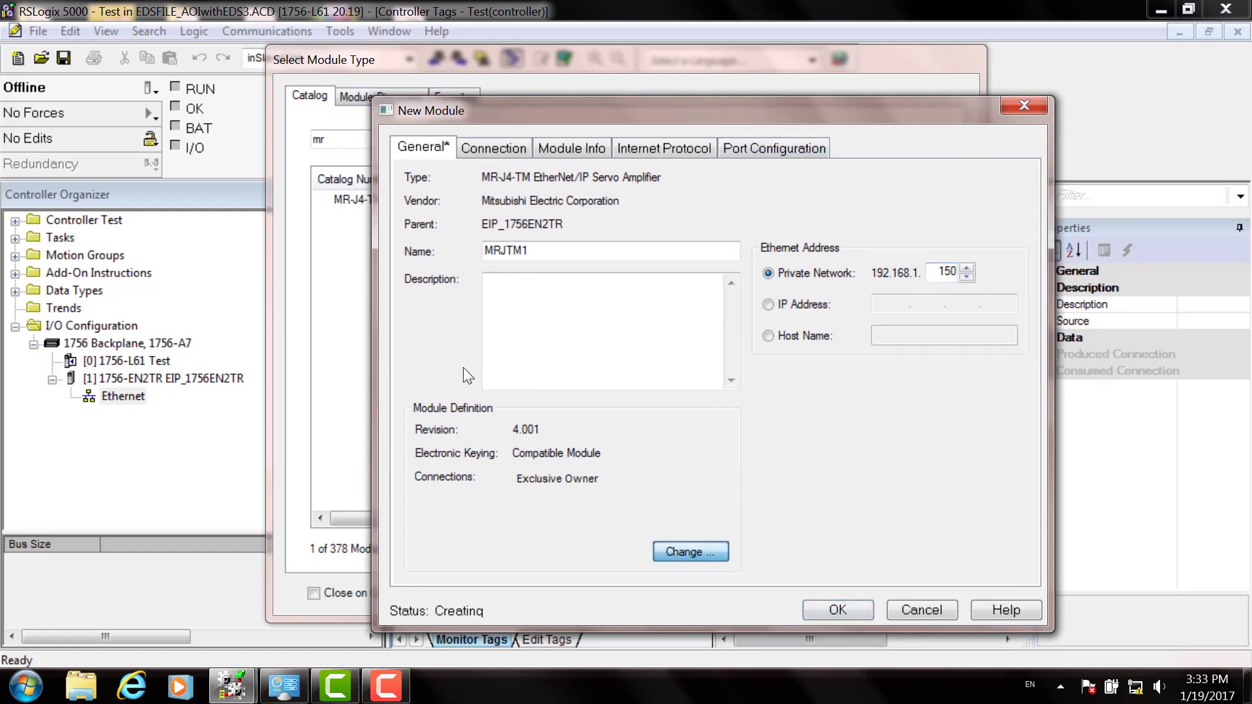
{"action": "left_click", "coordinate": [698, 554]}
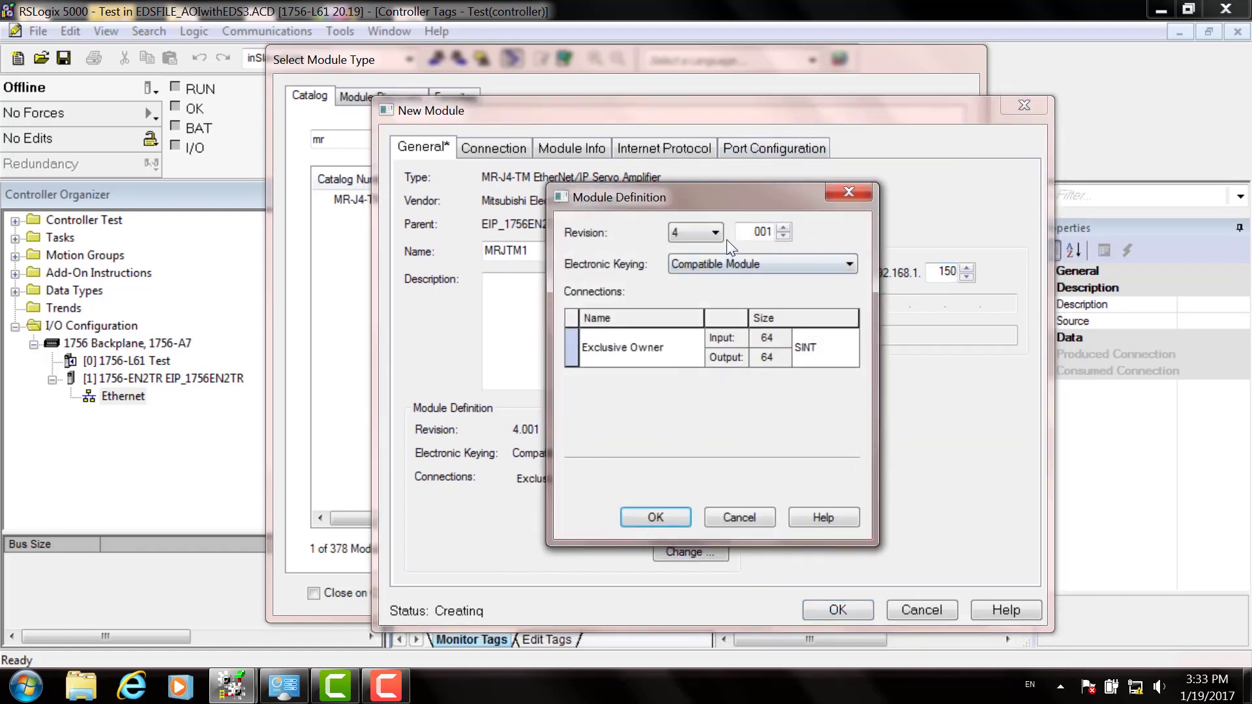
{"action": "left_click", "coordinate": [715, 233]}
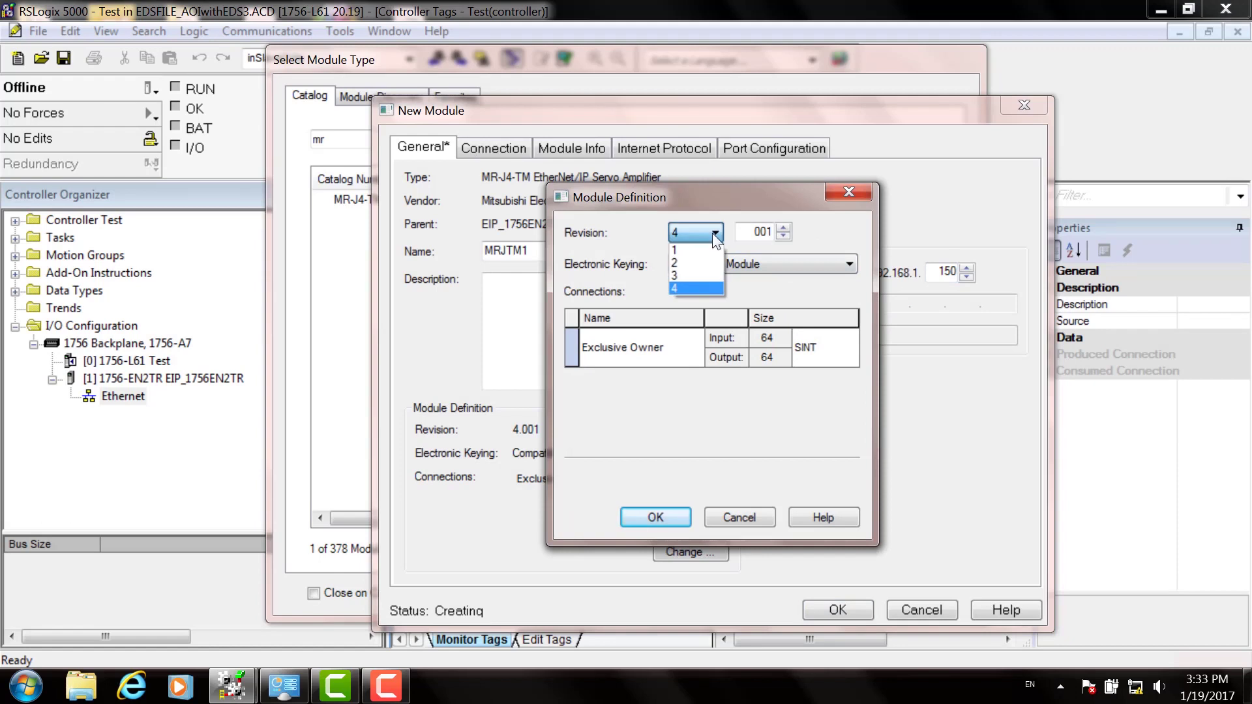
{"action": "left_click", "coordinate": [678, 265]}
{"action": "left_click", "coordinate": [741, 264]}
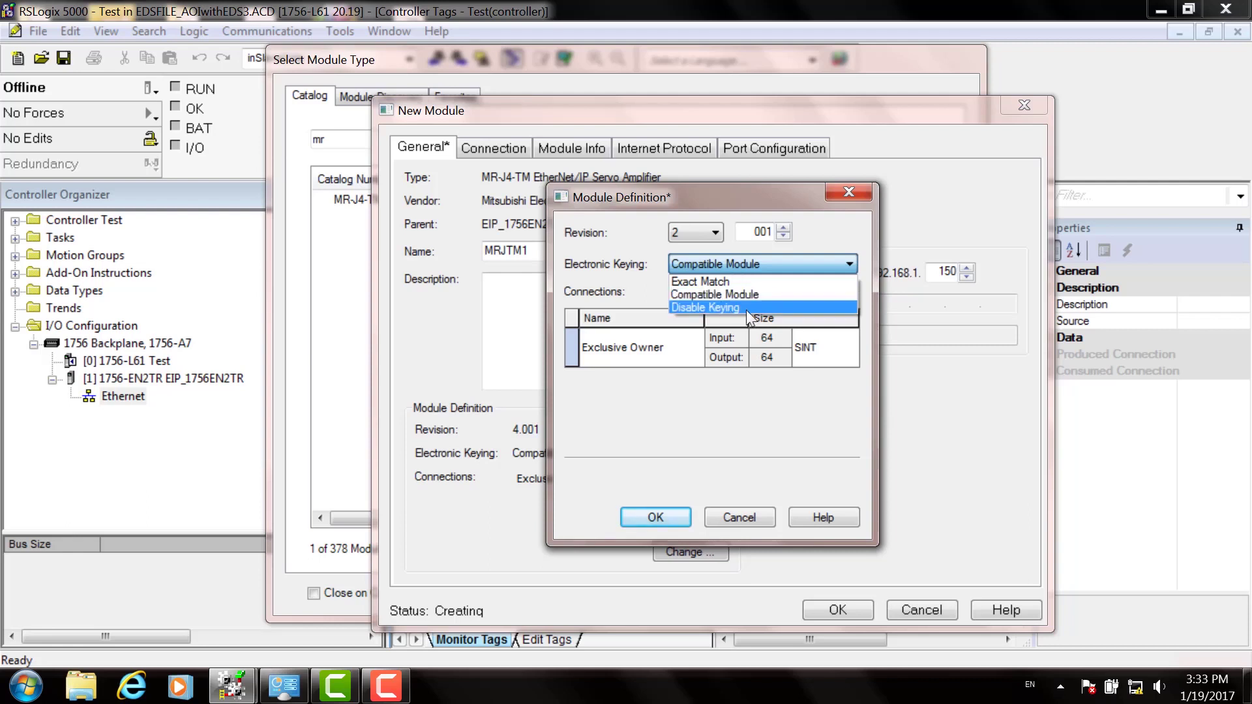
{"action": "left_click", "coordinate": [785, 266]}
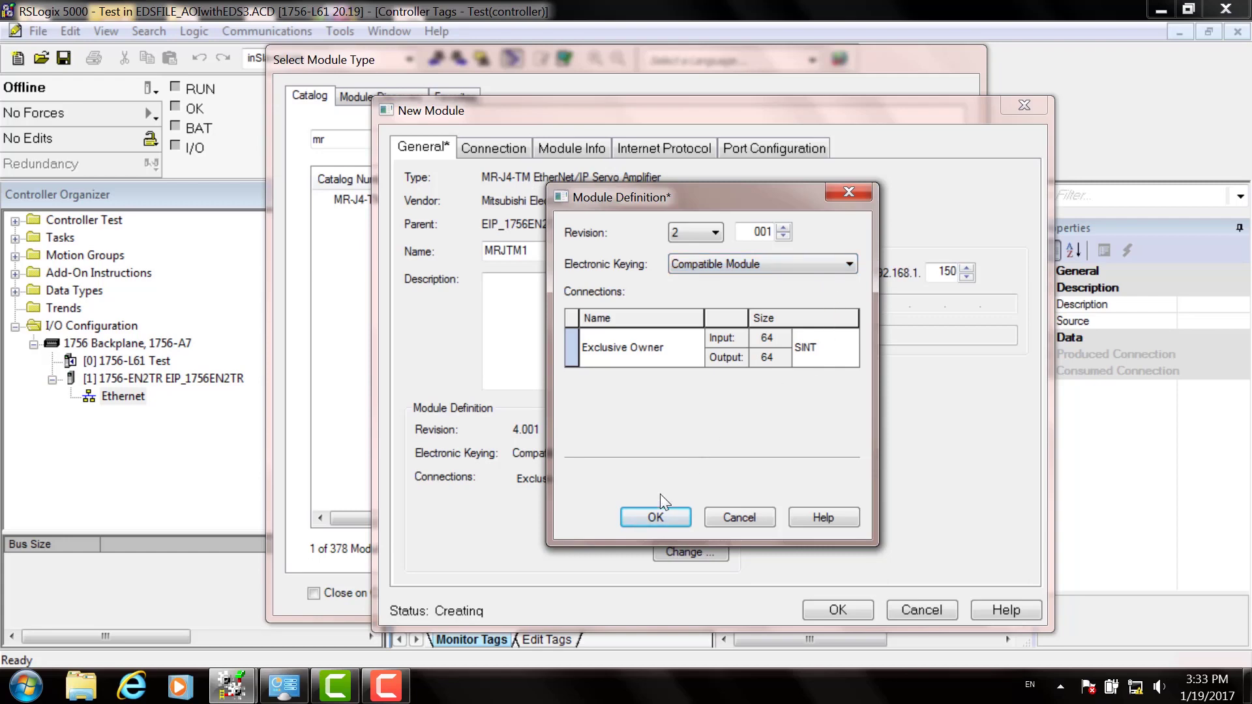
{"action": "left_click", "coordinate": [656, 517]}
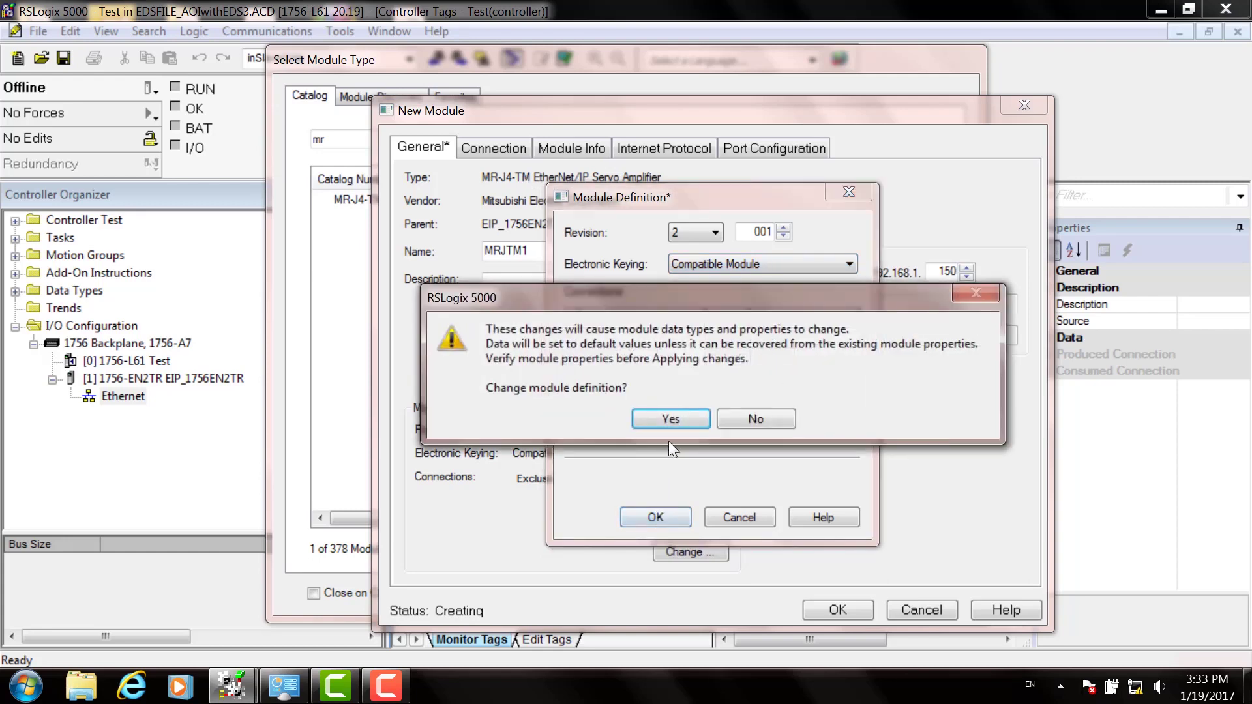
{"action": "left_click", "coordinate": [671, 421]}
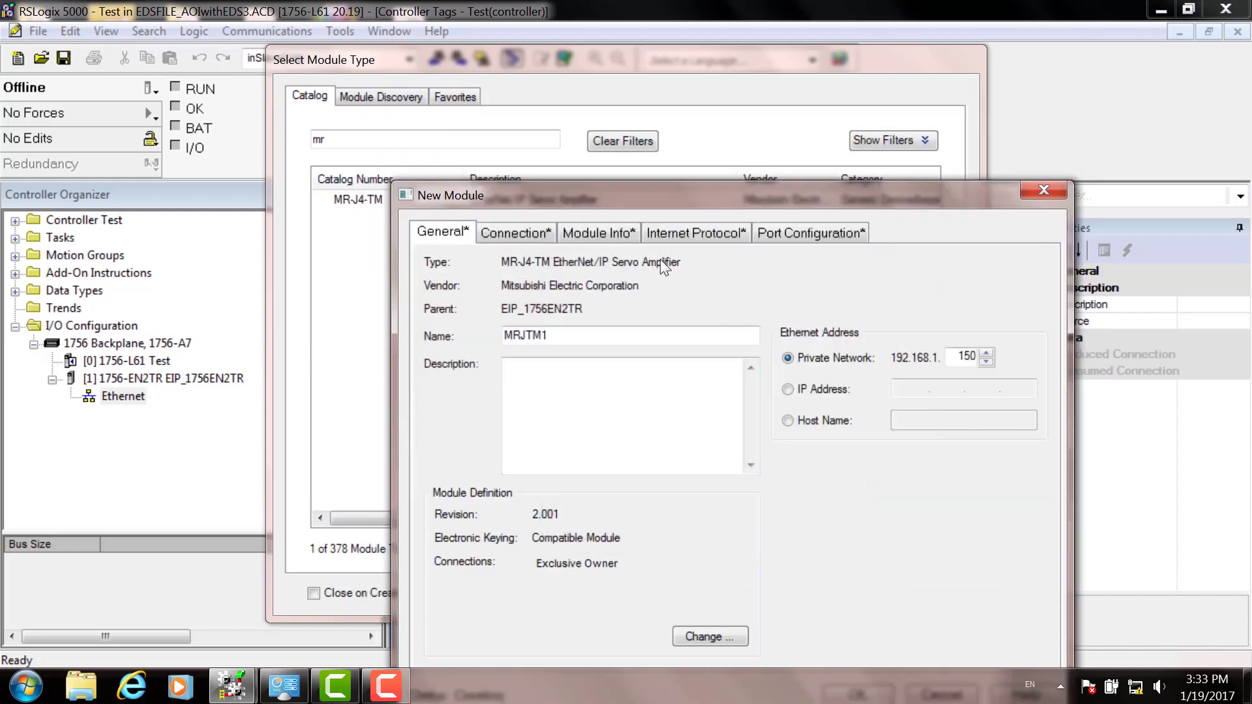
Step: Review the connection RPI, then create MRJTM1 and close the module catalog
{"action": "left_click_drag", "start_coordinate": [633, 210], "coordinate": [652, 137]}
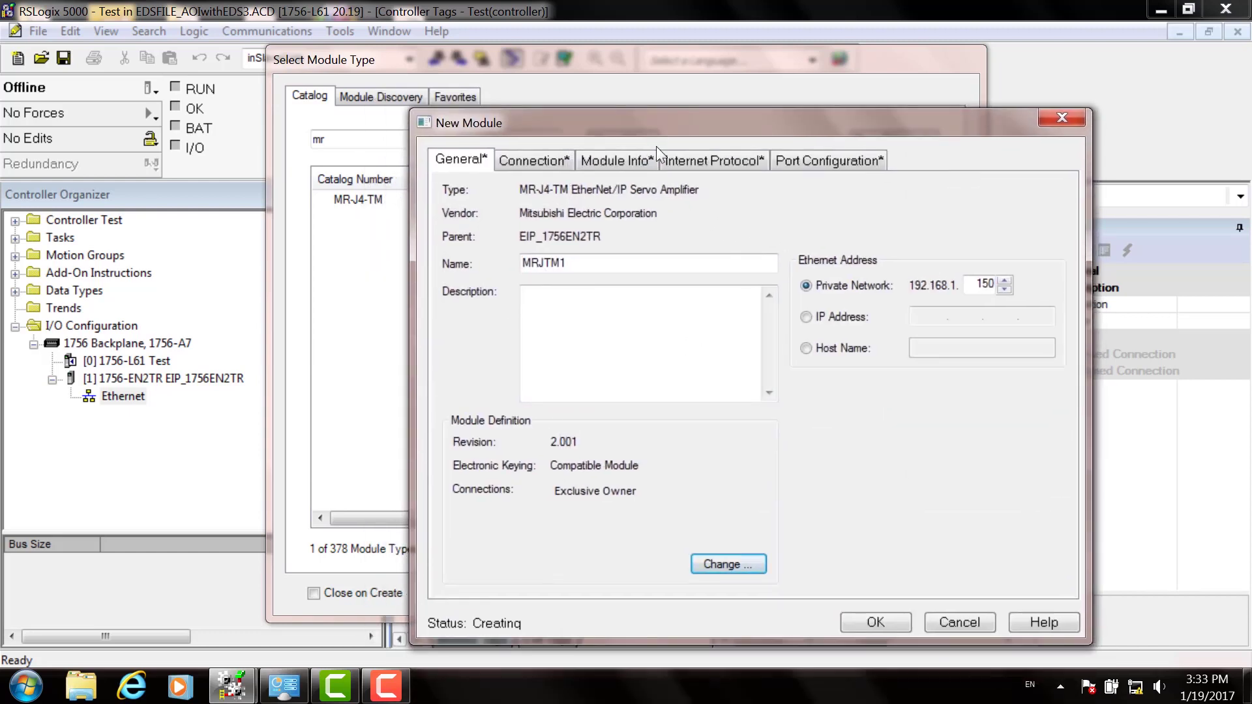
{"action": "left_click", "coordinate": [533, 161]}
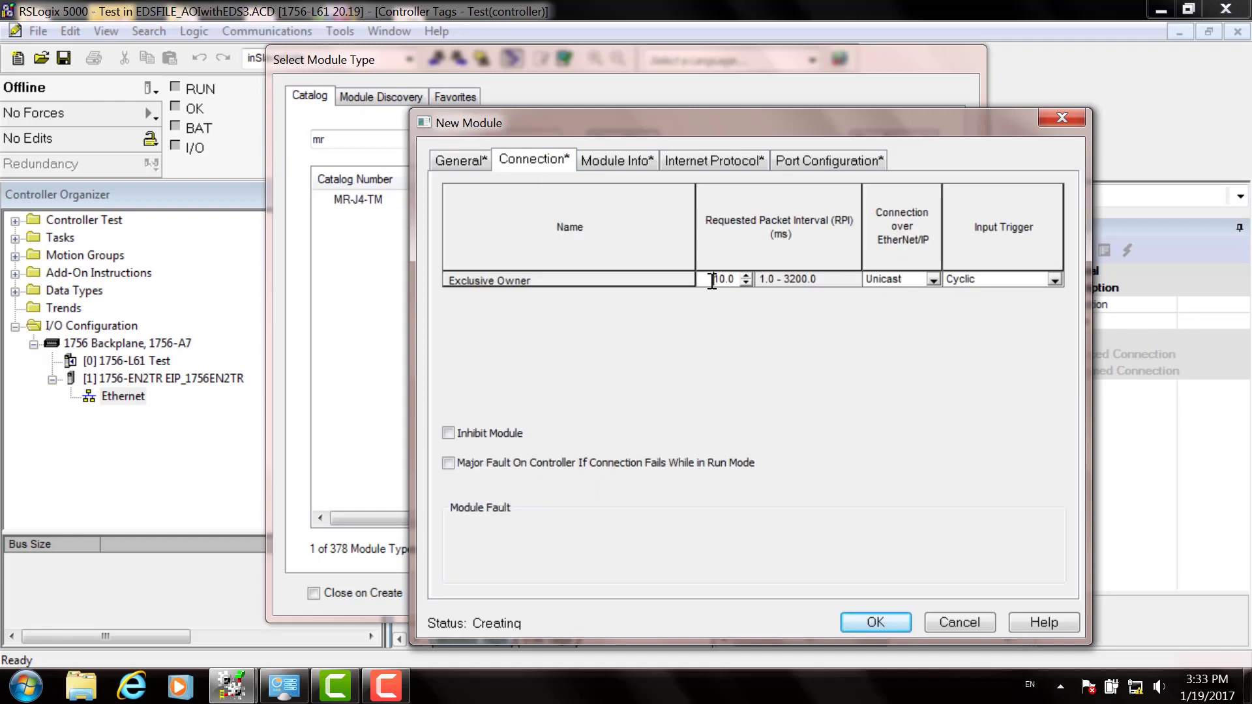
{"action": "double_click", "coordinate": [711, 279]}
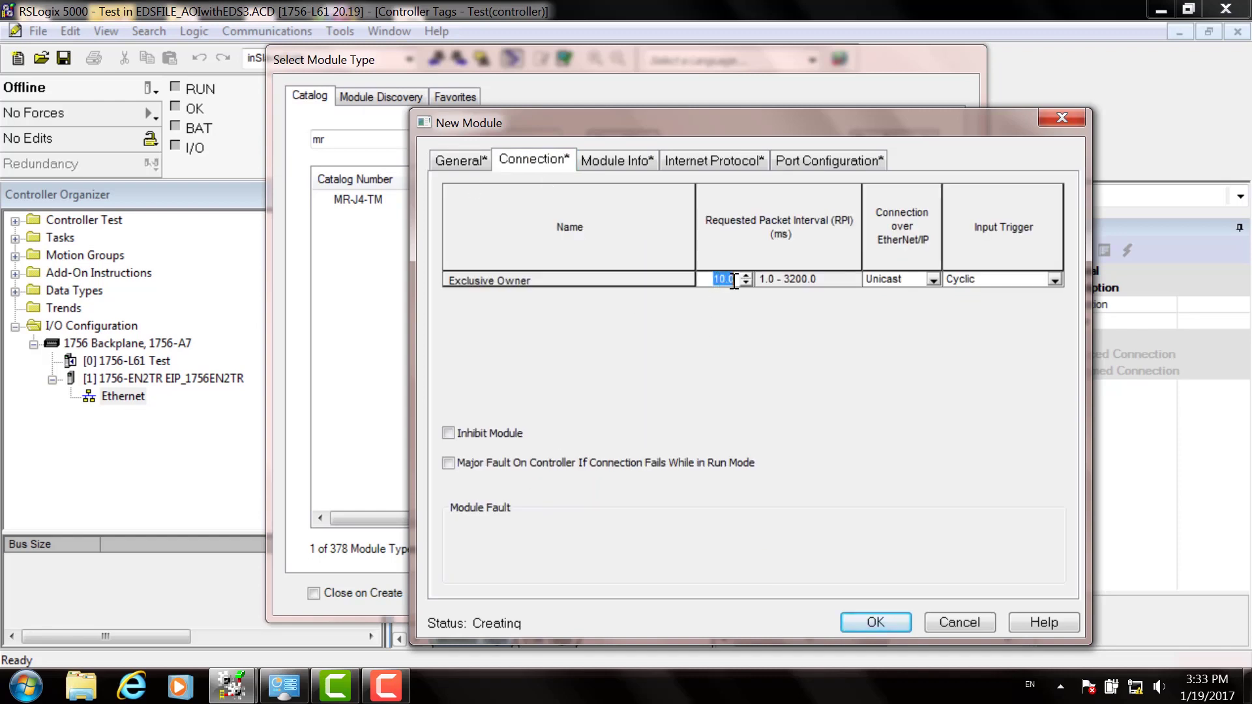
{"action": "left_click", "coordinate": [885, 620]}
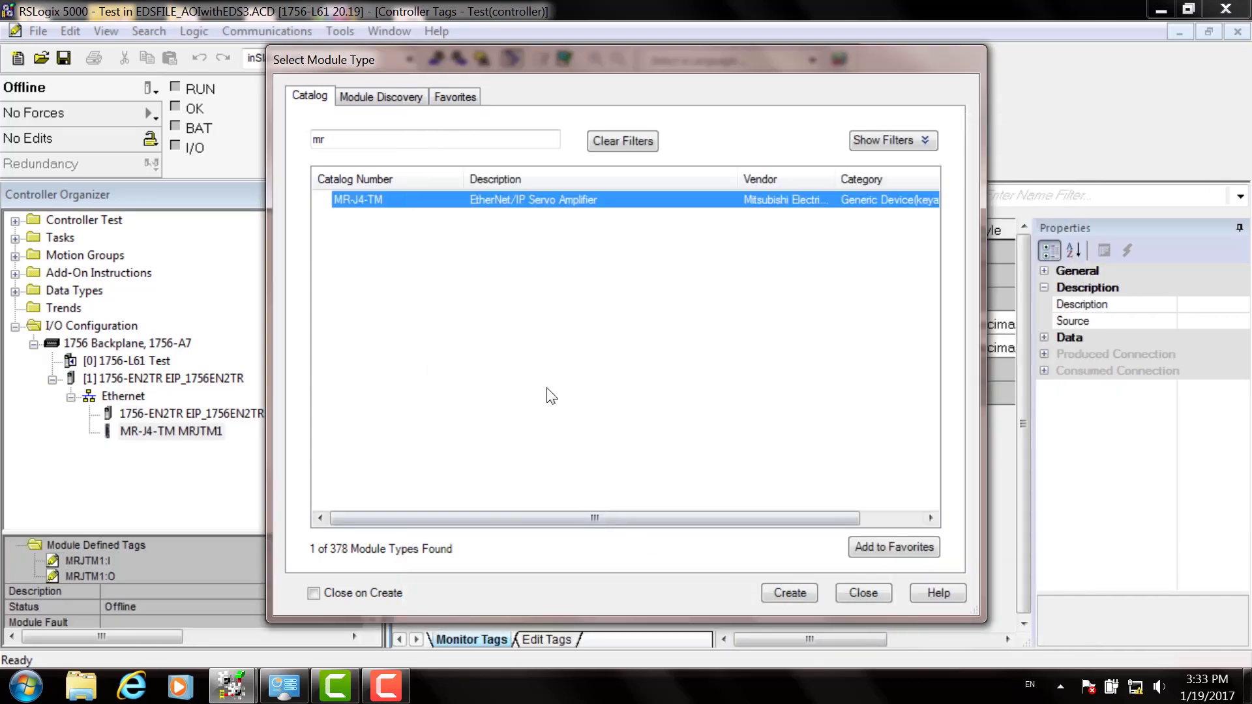
{"action": "left_click", "coordinate": [861, 592]}
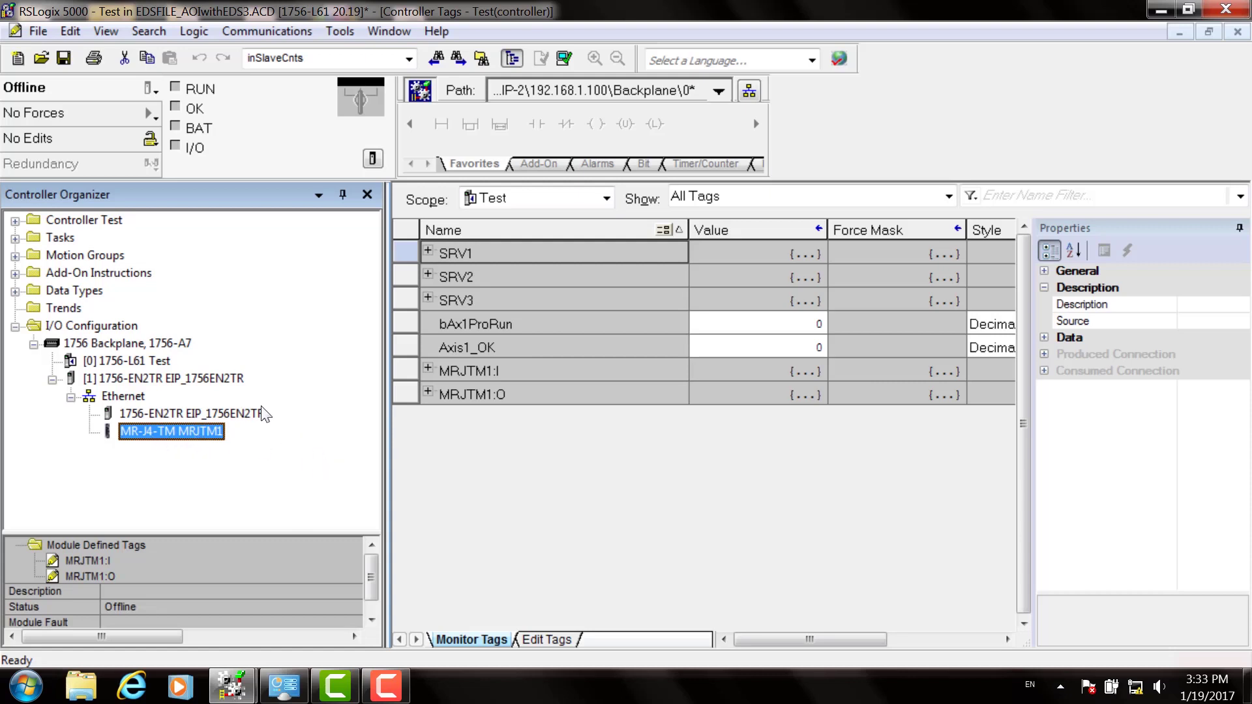
Step: In the main routine, replace rung 0's COP source tag with MRJTM1:I
{"action": "left_click", "coordinate": [14, 238]}
{"action": "double_click", "coordinate": [112, 308]}
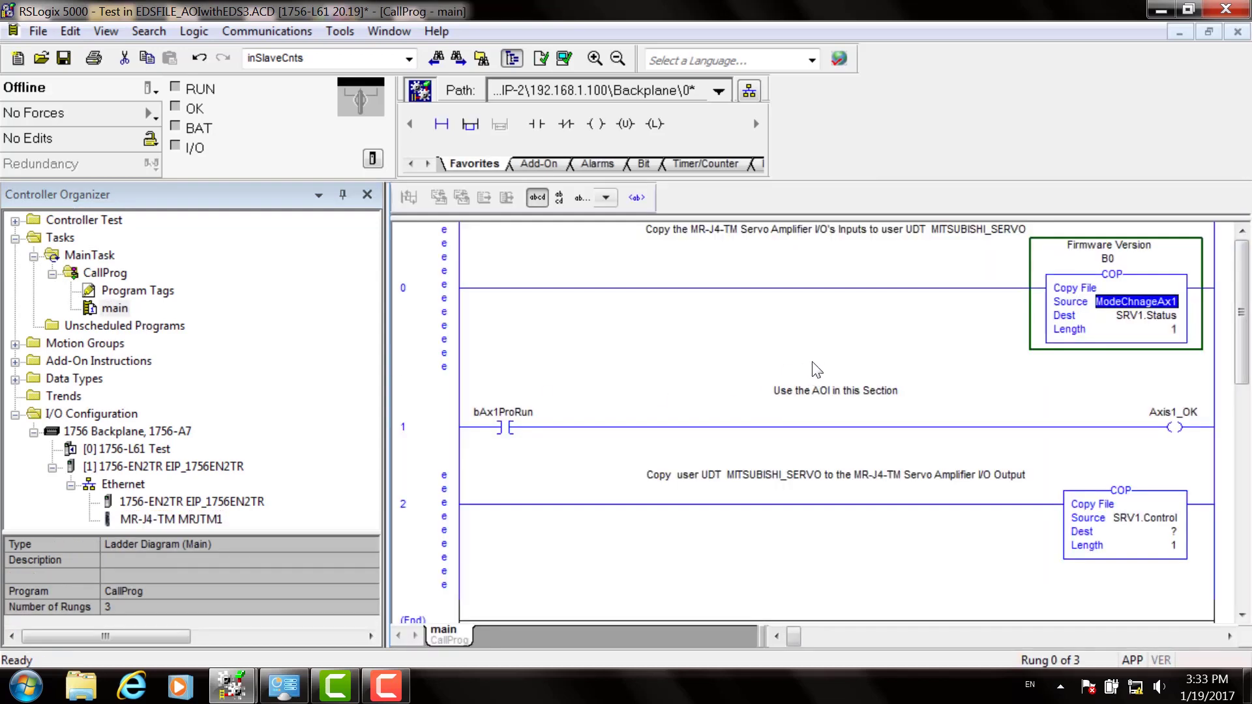
{"action": "left_click", "coordinate": [1134, 302]}
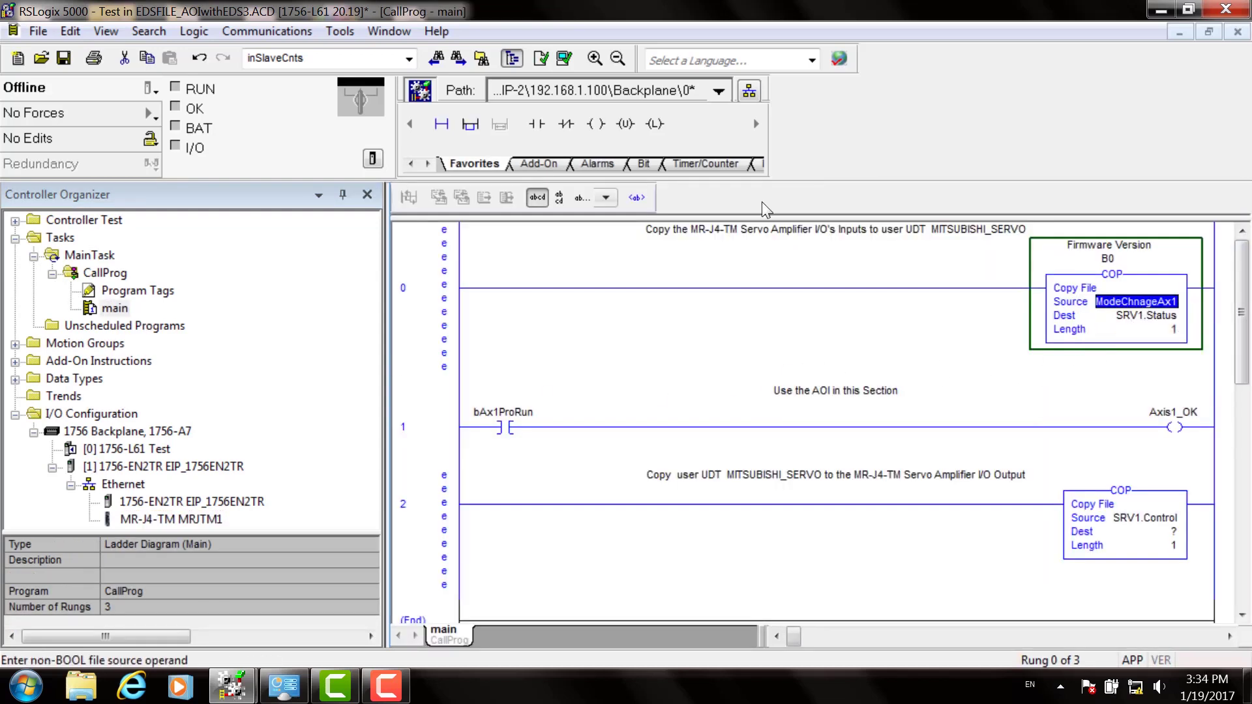
{"action": "key", "text": "Return"}
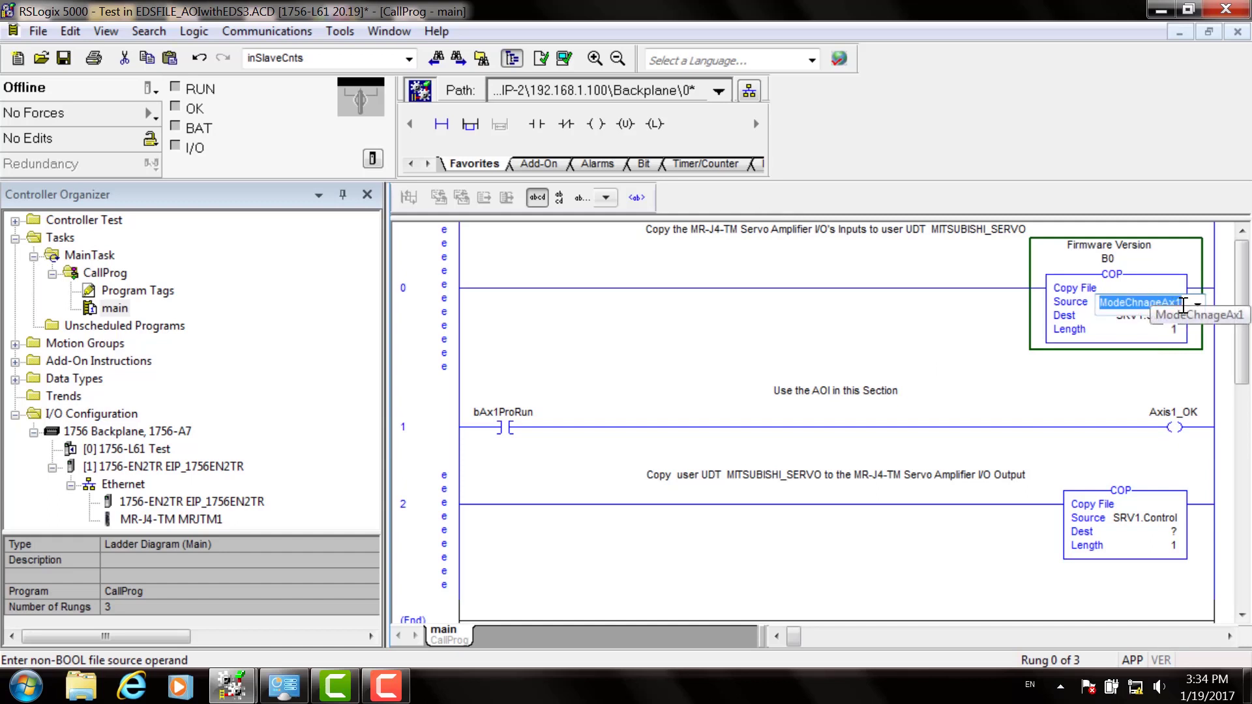
{"action": "key", "text": "shift+Right"}
{"action": "type", "text": "R"}
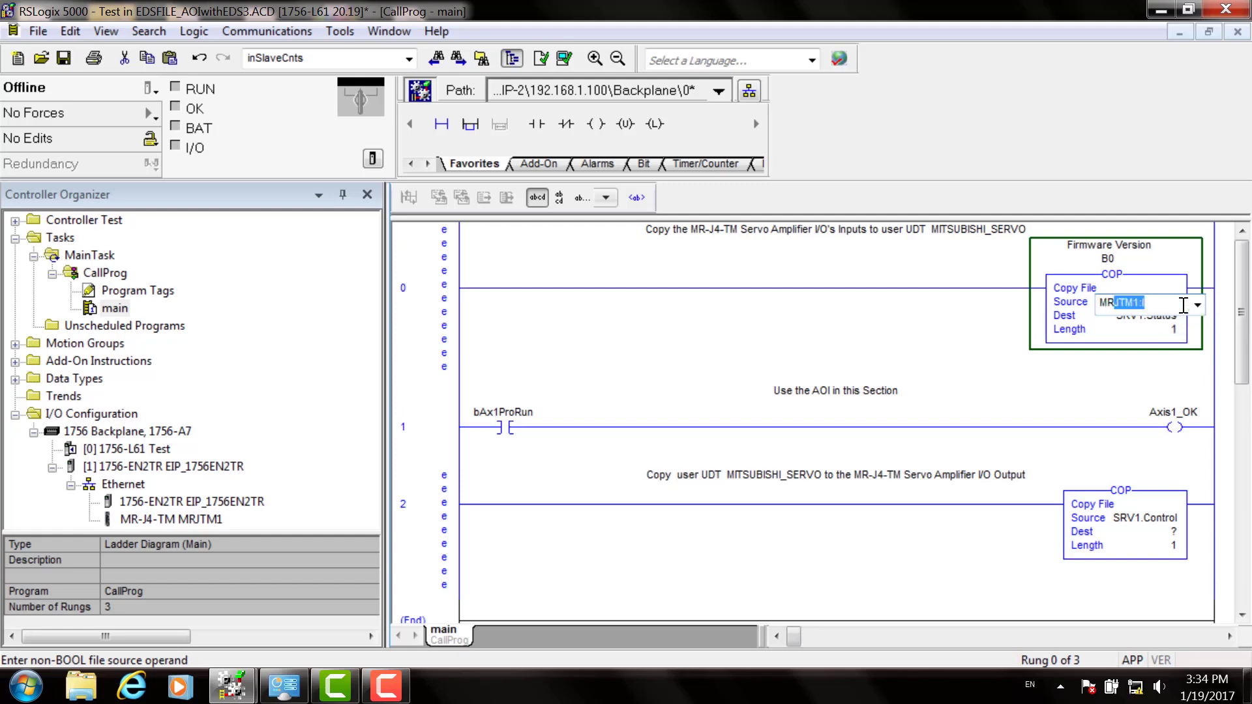
{"action": "key", "text": "End"}
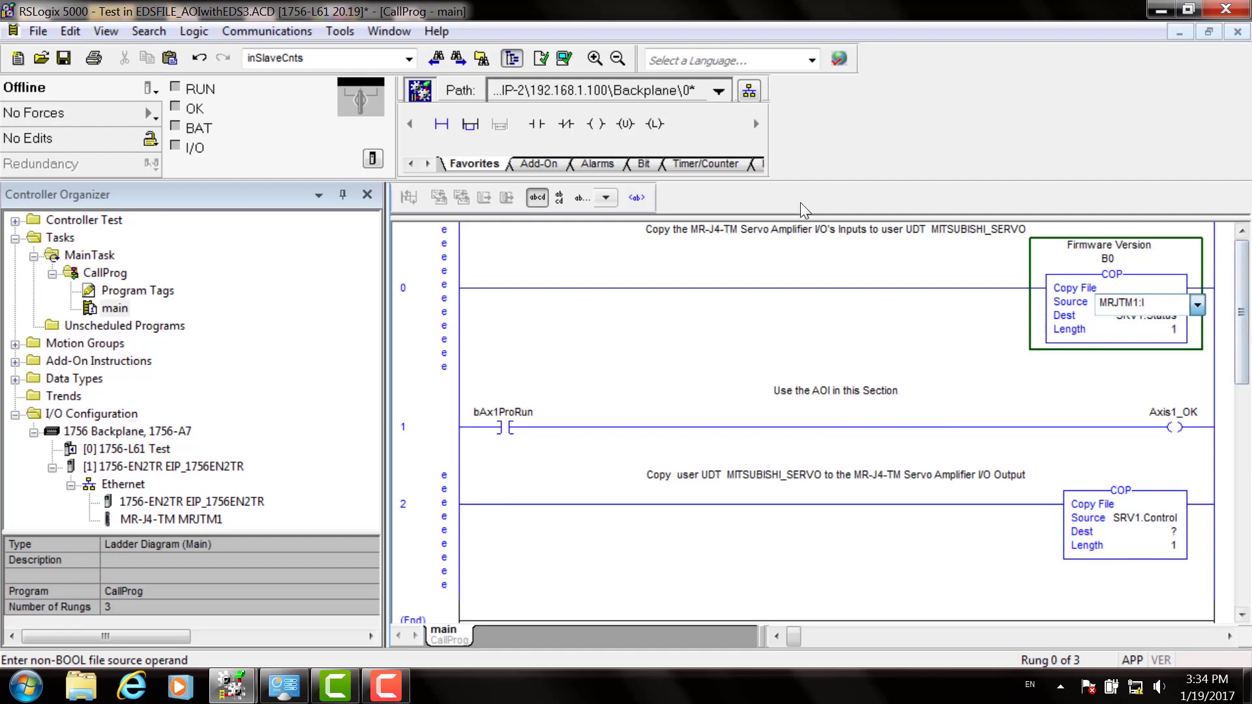
Step: Pick MRJTM1:I.Data[0] from the tag browser as the source
{"action": "key", "text": "alt+Down"}
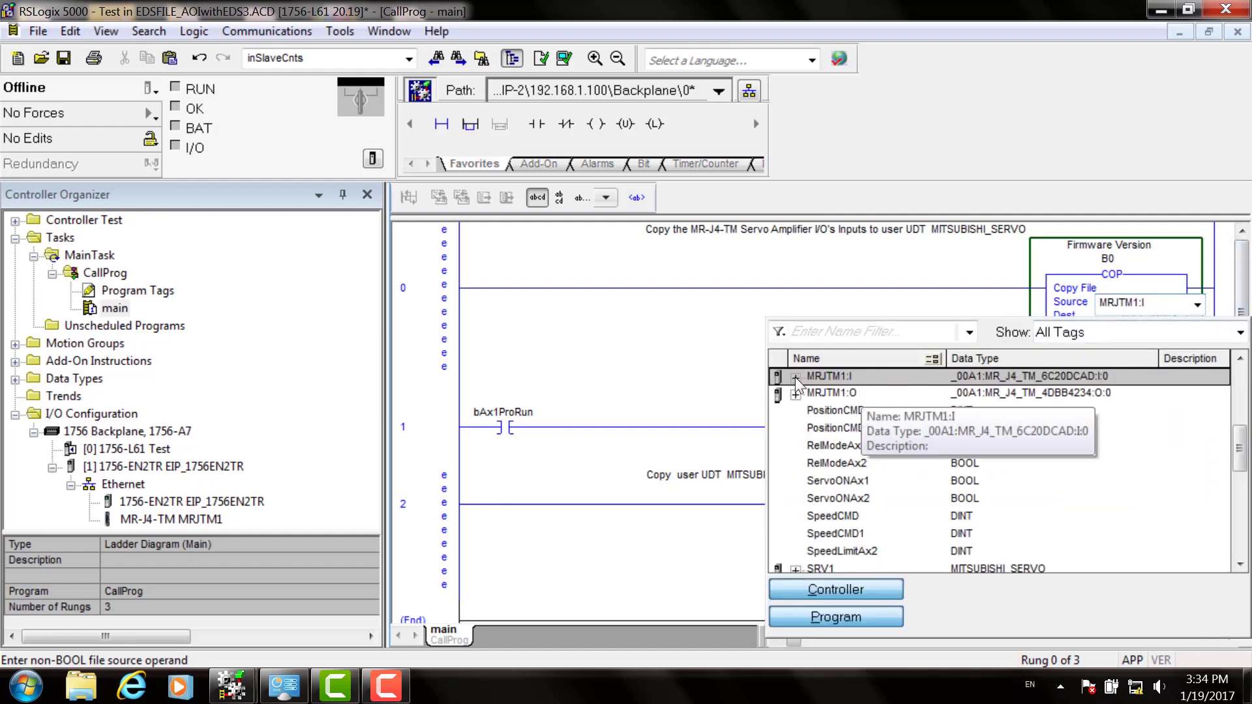
{"action": "left_click", "coordinate": [795, 377]}
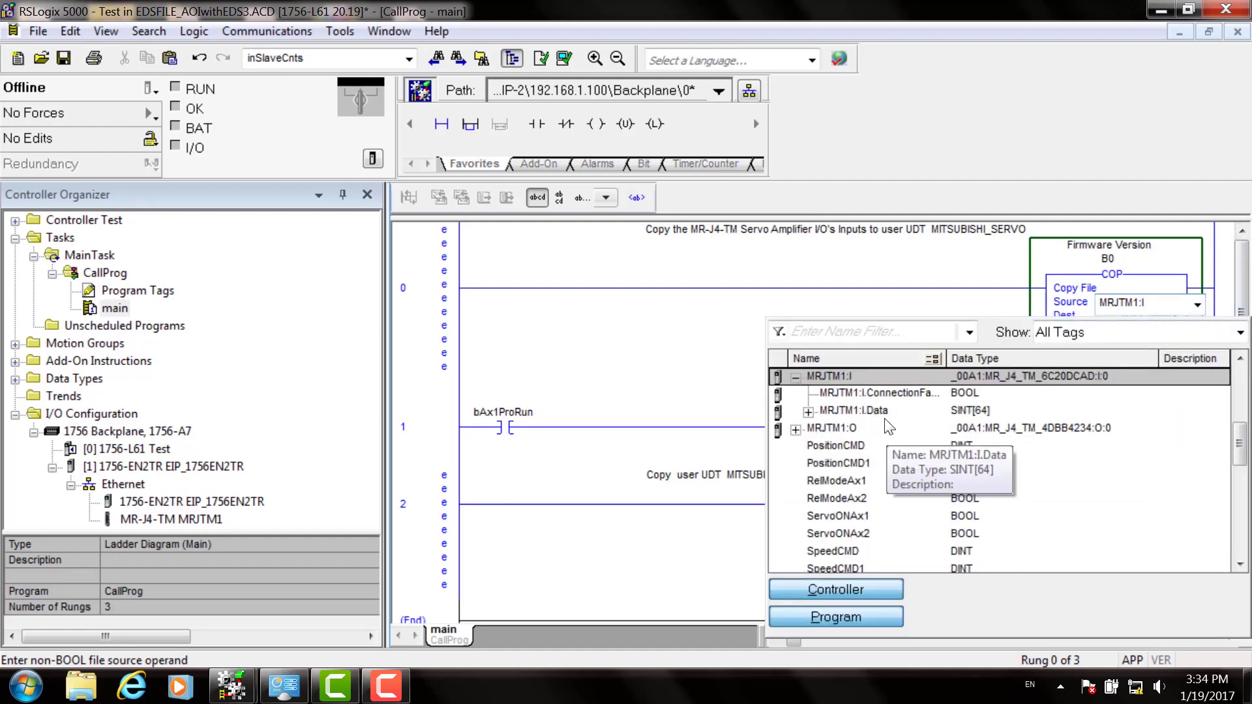
{"action": "left_click", "coordinate": [884, 414]}
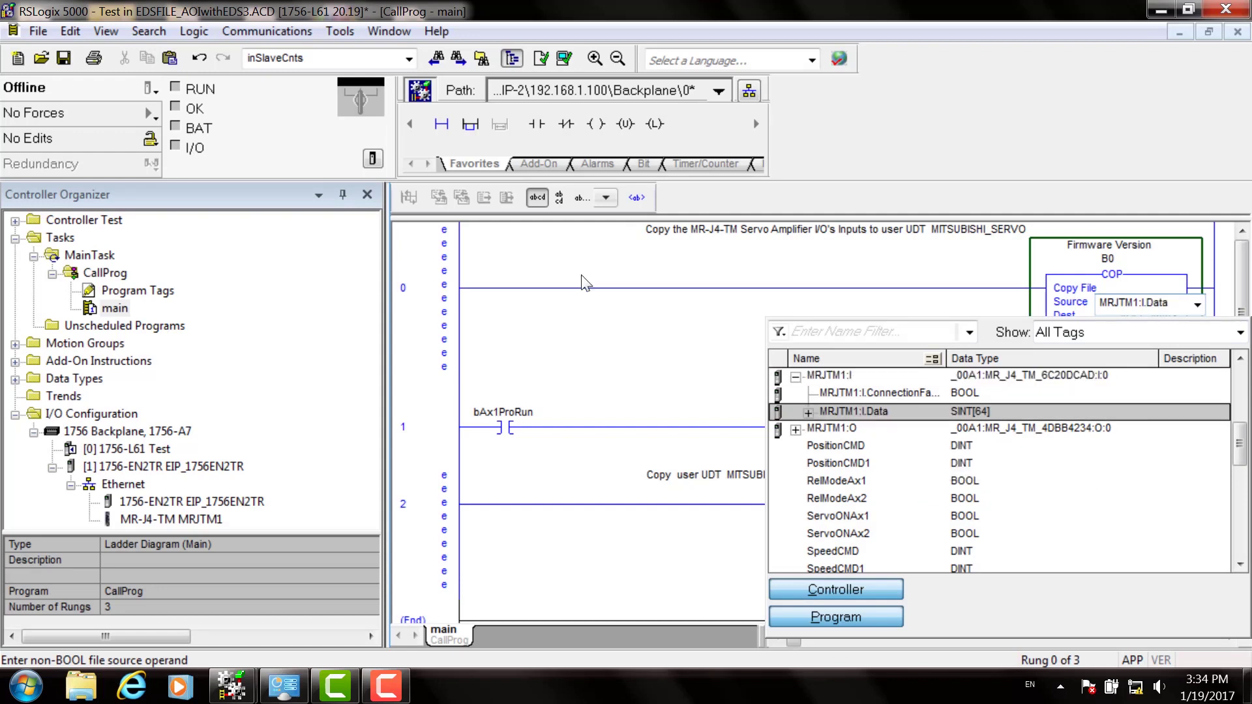
{"action": "left_click", "coordinate": [809, 412]}
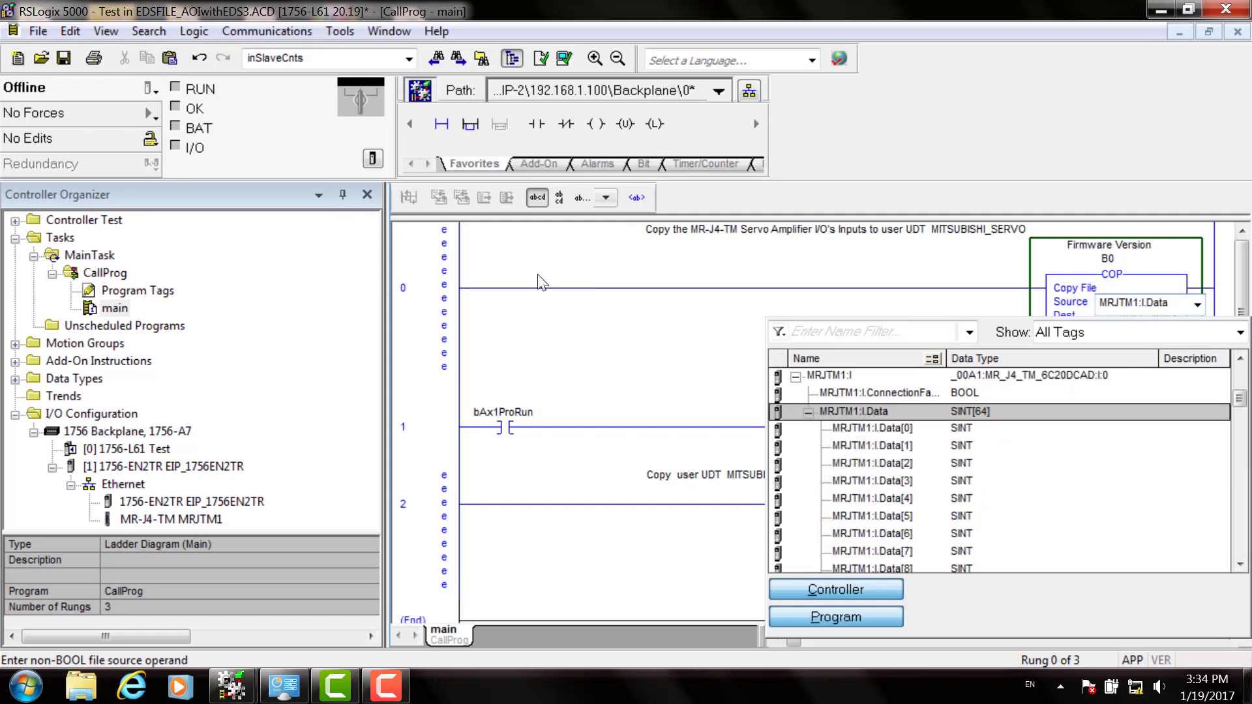
{"action": "double_click", "coordinate": [852, 428]}
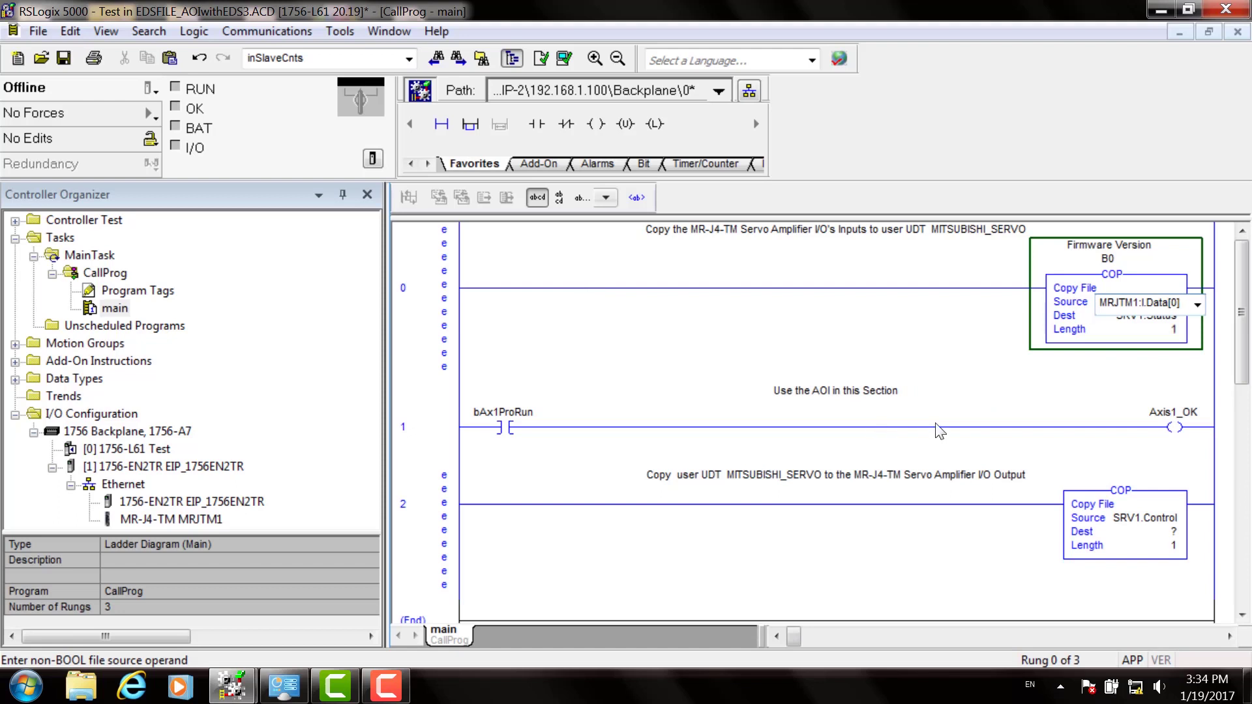
Step: Set rung 2's COP destination to MRJTM1:O, keeping length 1
{"action": "left_click", "coordinate": [431, 425]}
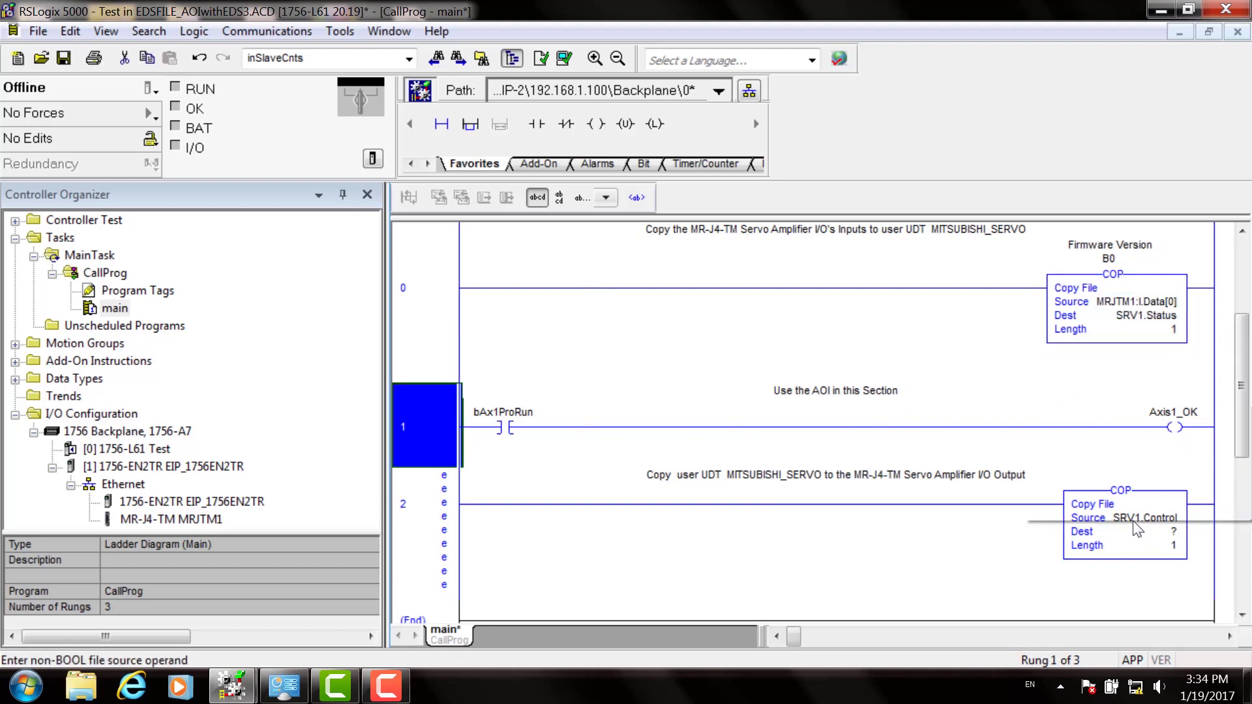
{"action": "left_click", "coordinate": [1140, 536]}
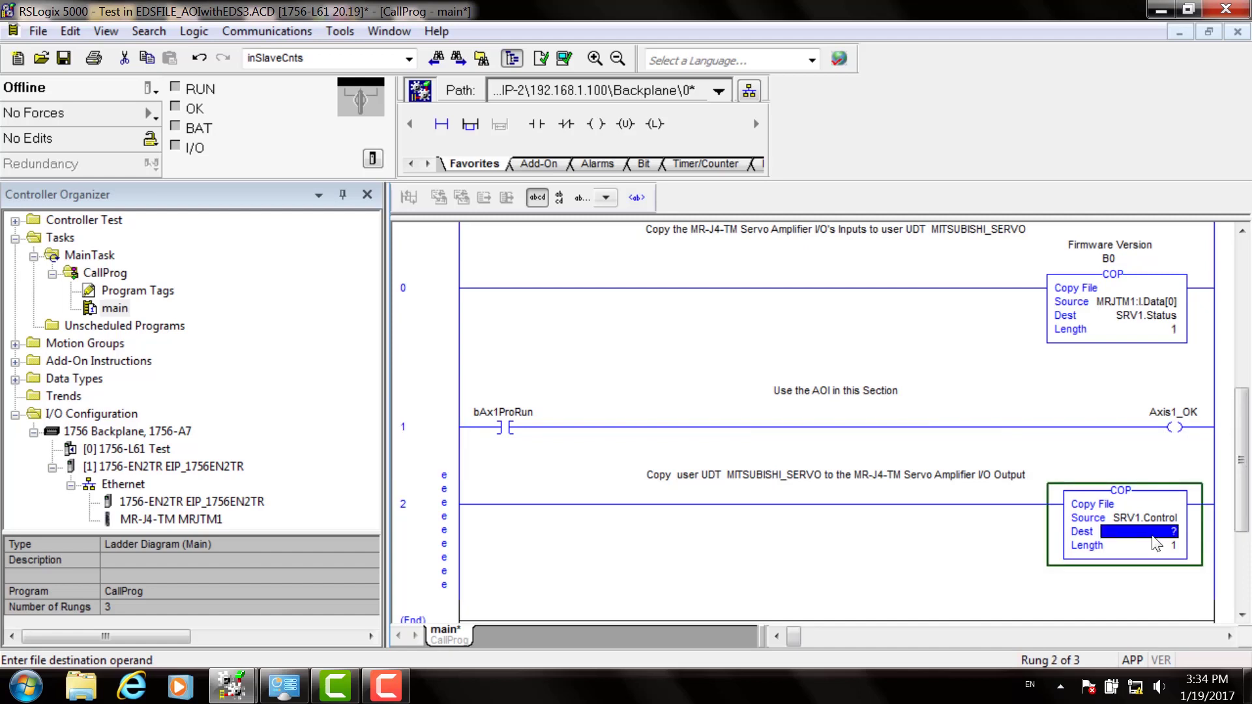
{"action": "key", "text": "Return"}
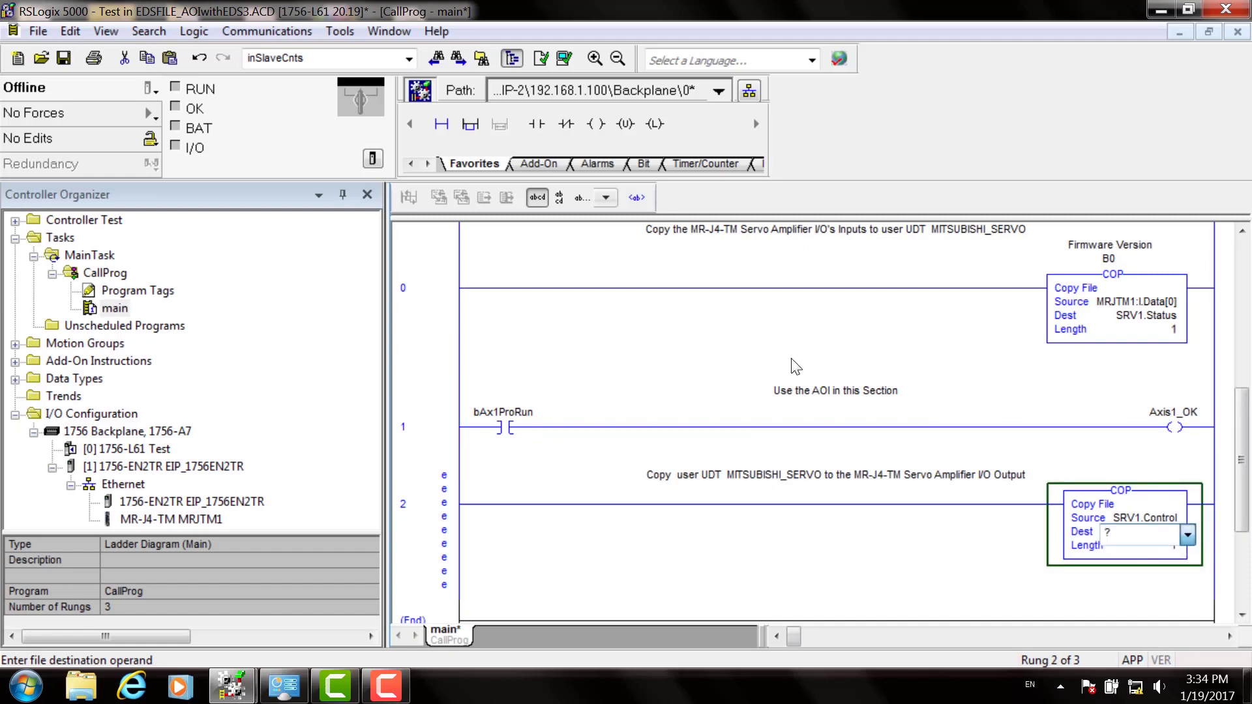
{"action": "key", "text": "alt+Down"}
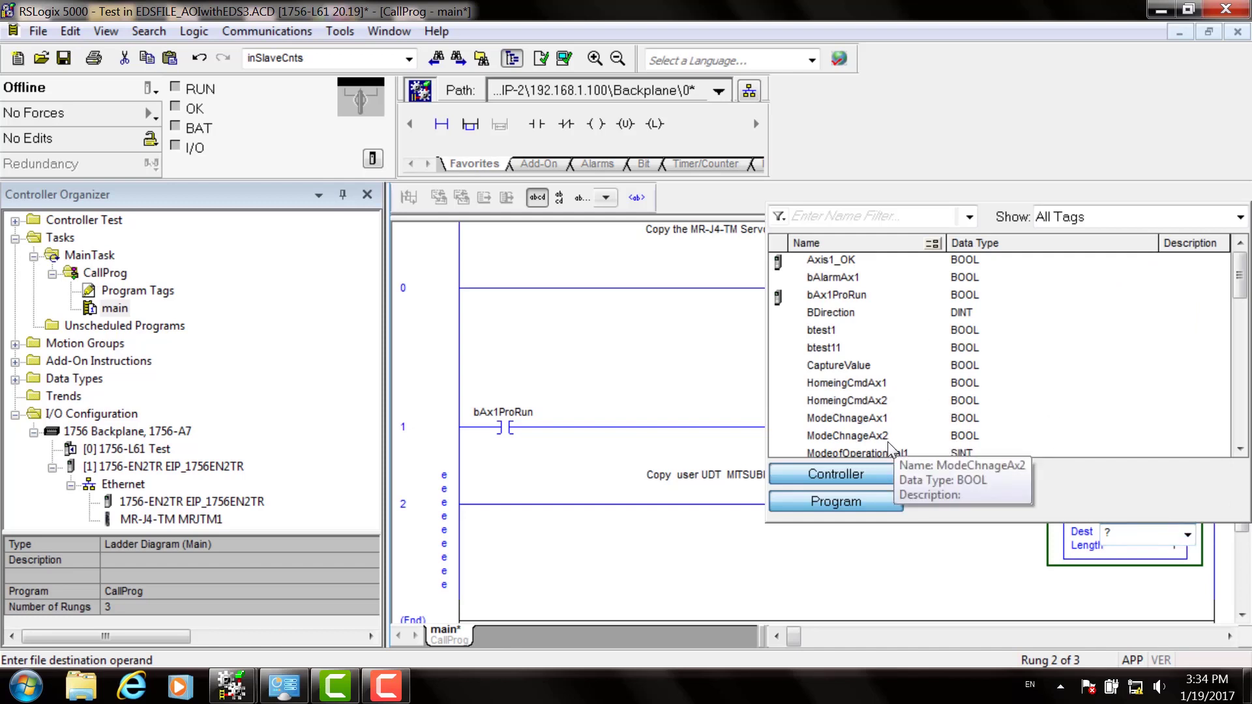
{"action": "scroll", "coordinate": [885, 430], "scroll_direction": "down", "scroll_amount": 2}
{"action": "scroll", "coordinate": [880, 406], "scroll_direction": "down", "scroll_amount": 1}
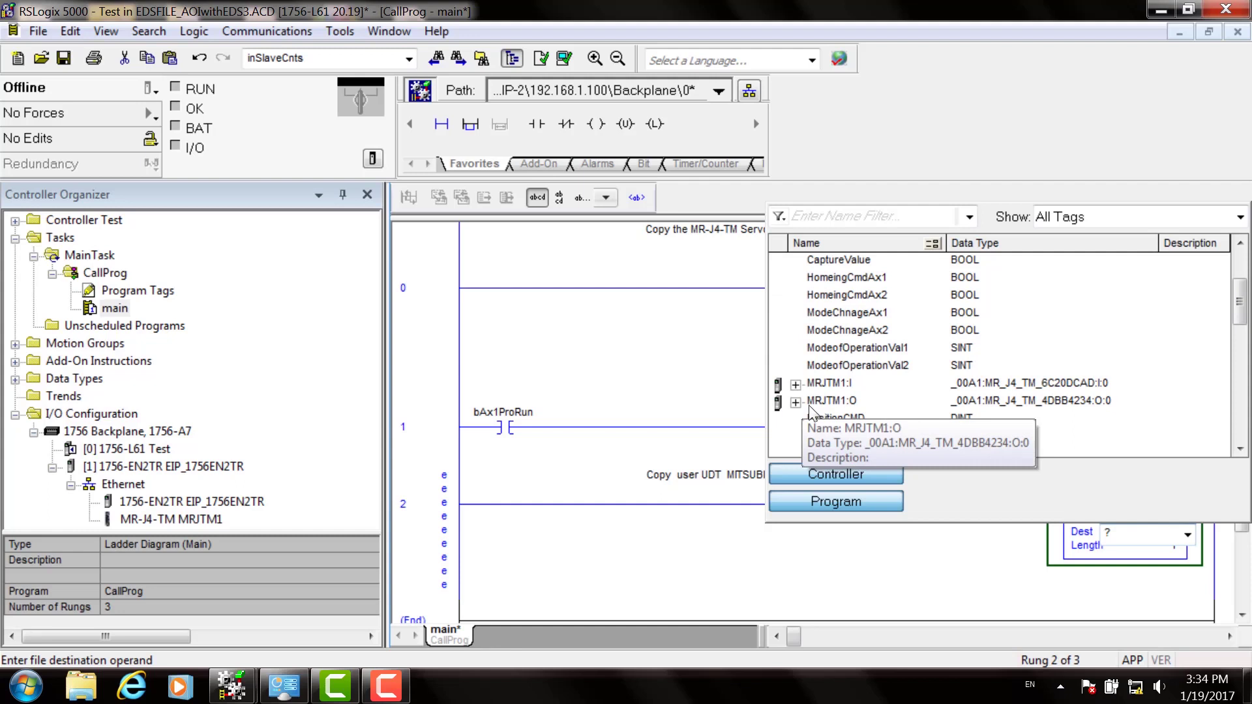
{"action": "left_click", "coordinate": [832, 401]}
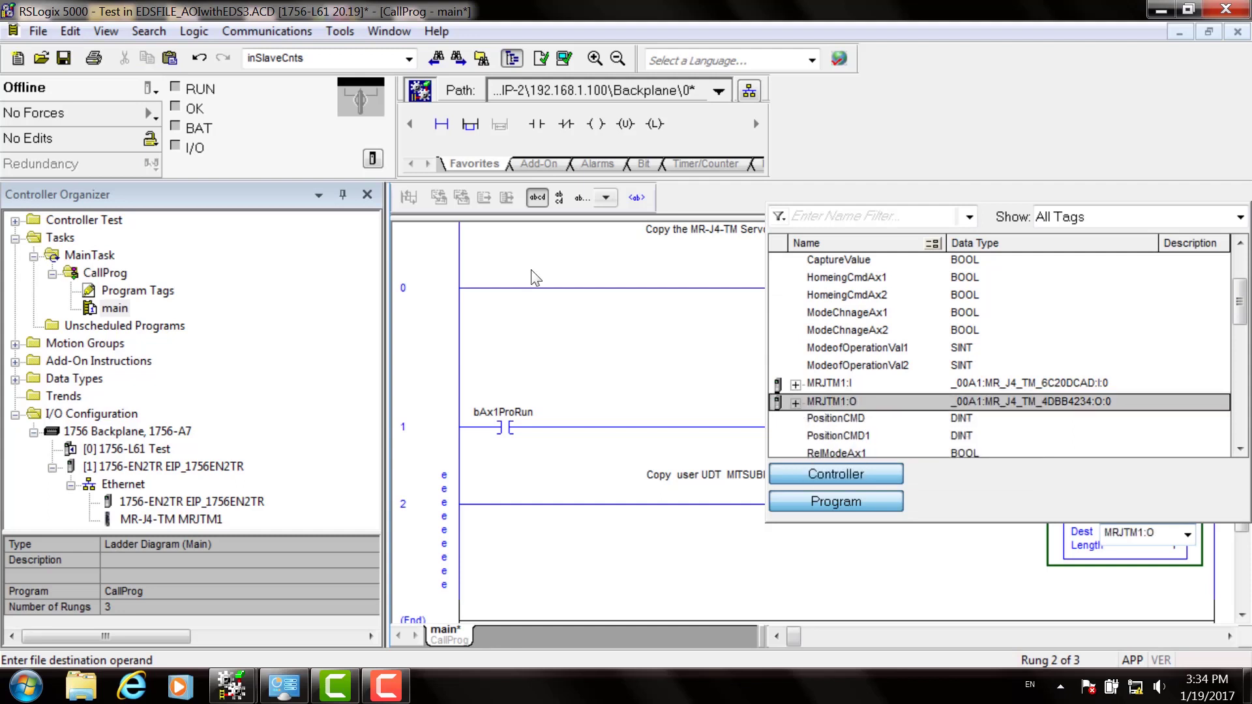
{"action": "key", "text": "Return"}
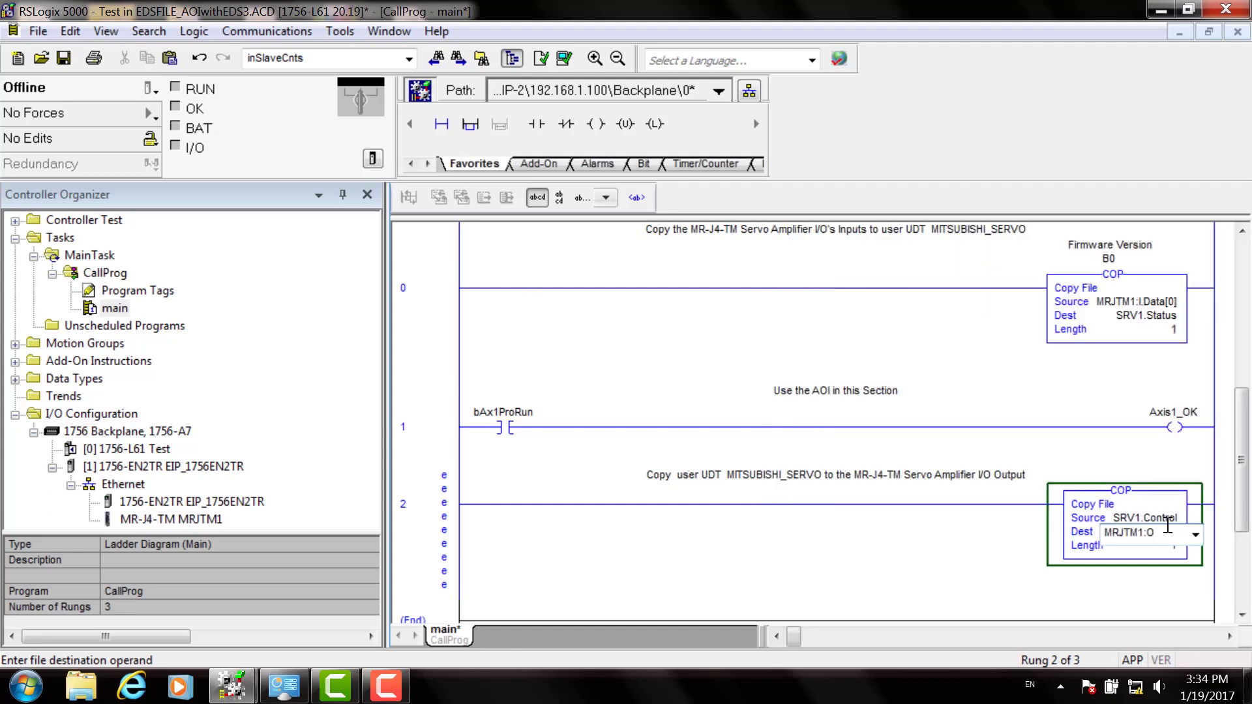
{"action": "key", "text": "Return"}
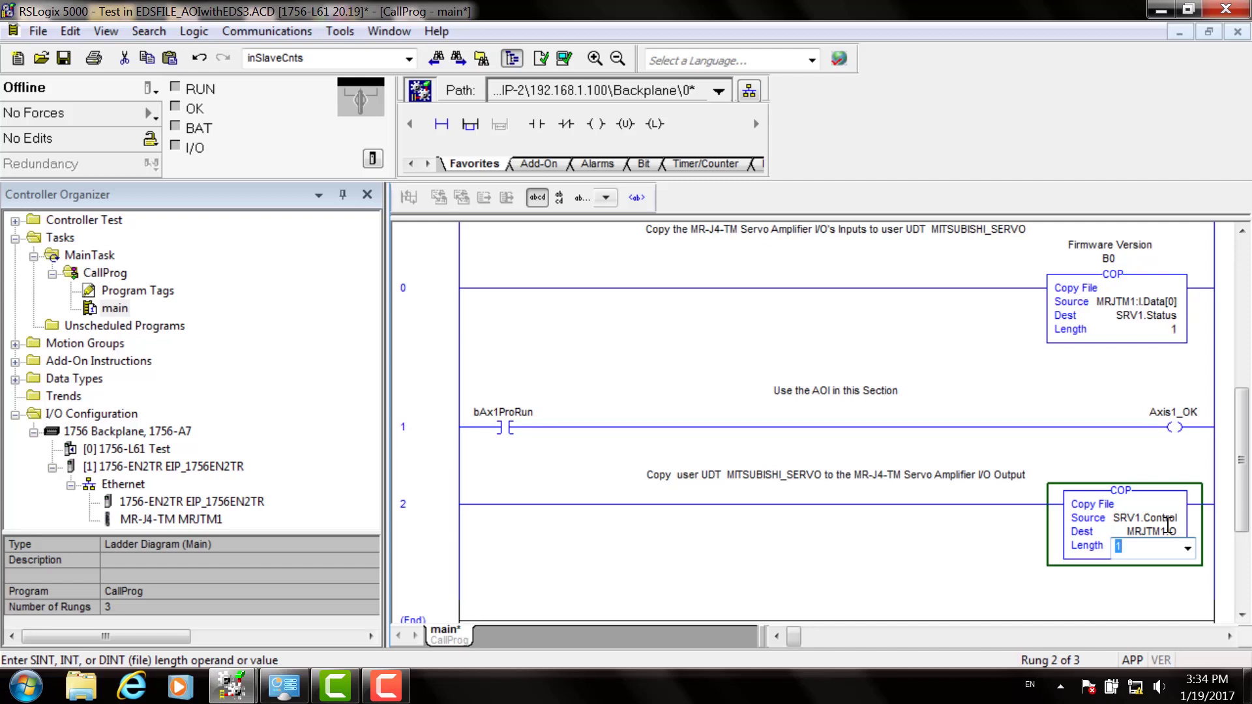
{"action": "key", "text": "Return"}
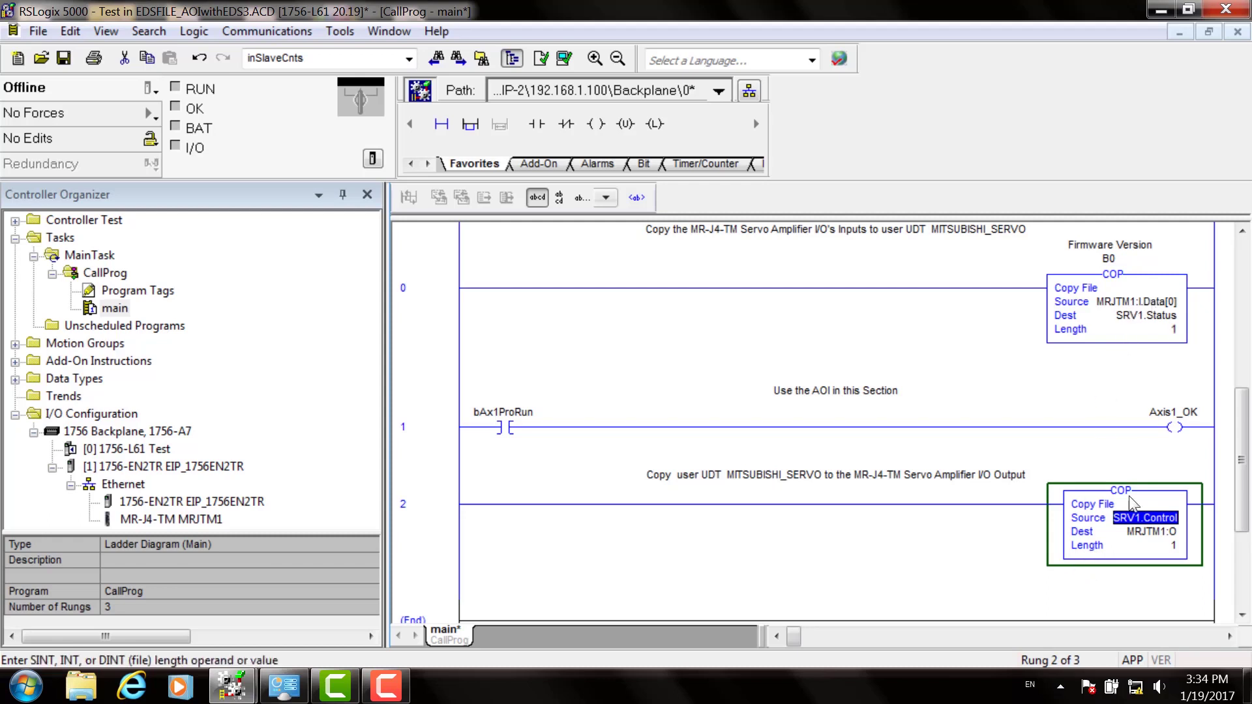
{"action": "left_click", "coordinate": [1106, 562]}
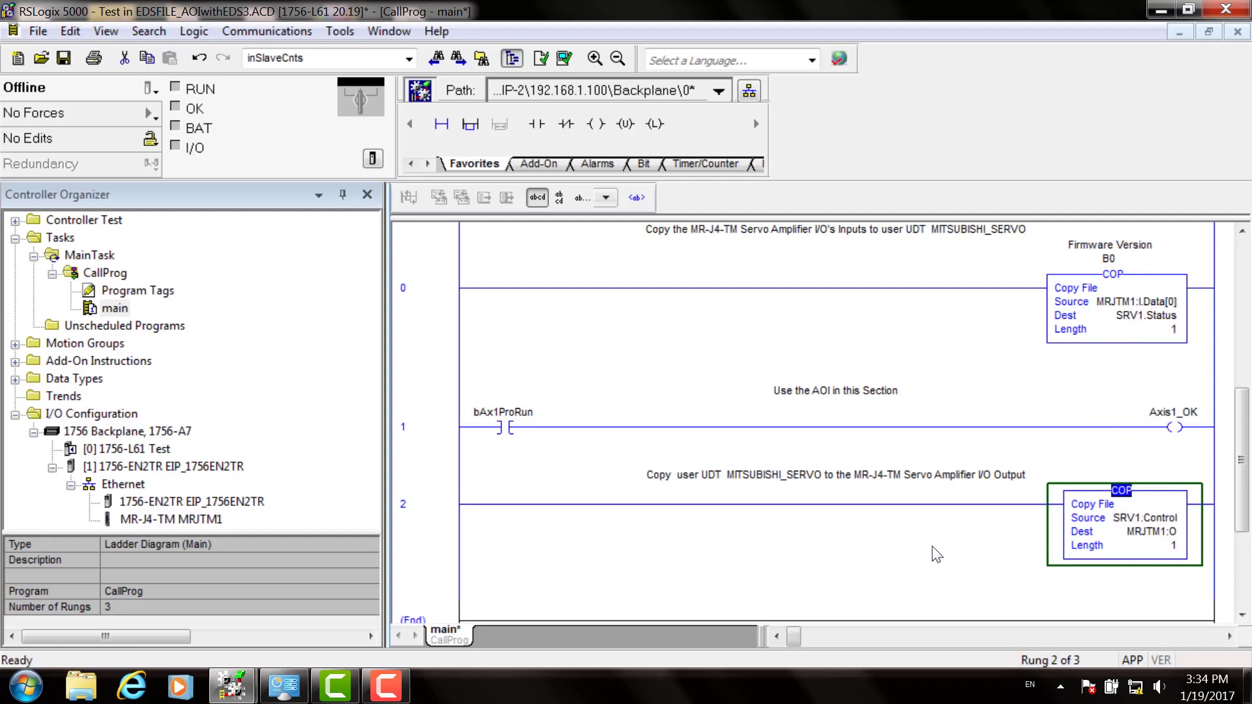